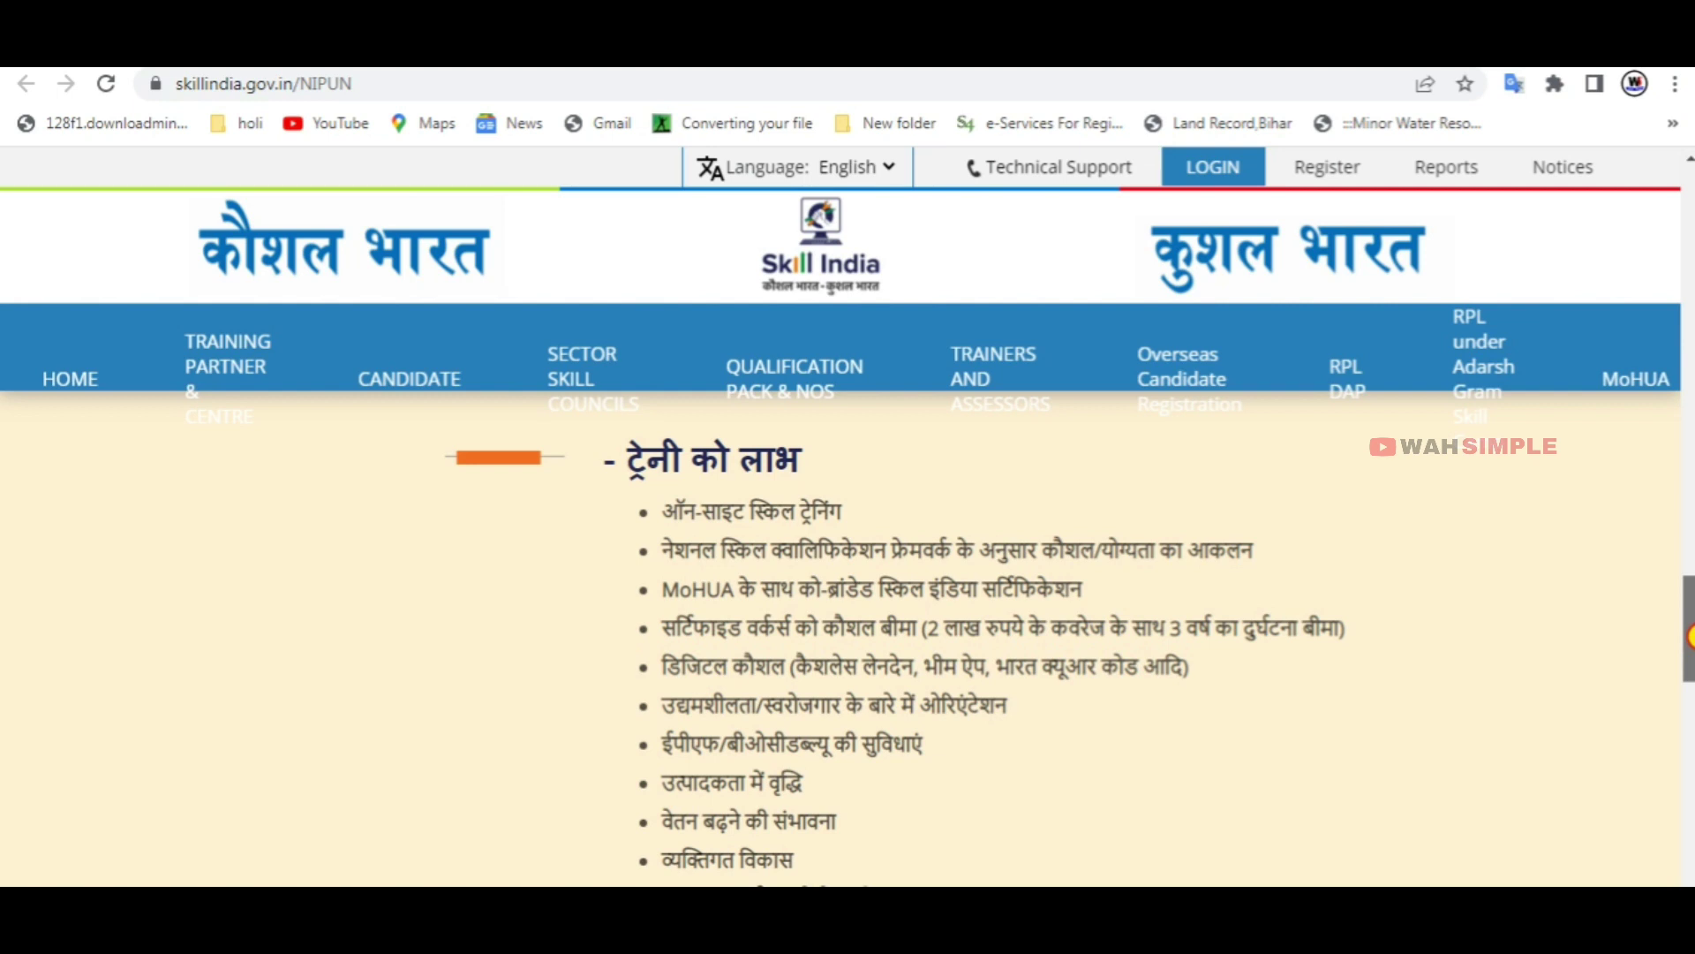
# - Read through the trainee and employer benefits sections of the NIPUN page
pyautogui.scroll(-1, 883, 654)
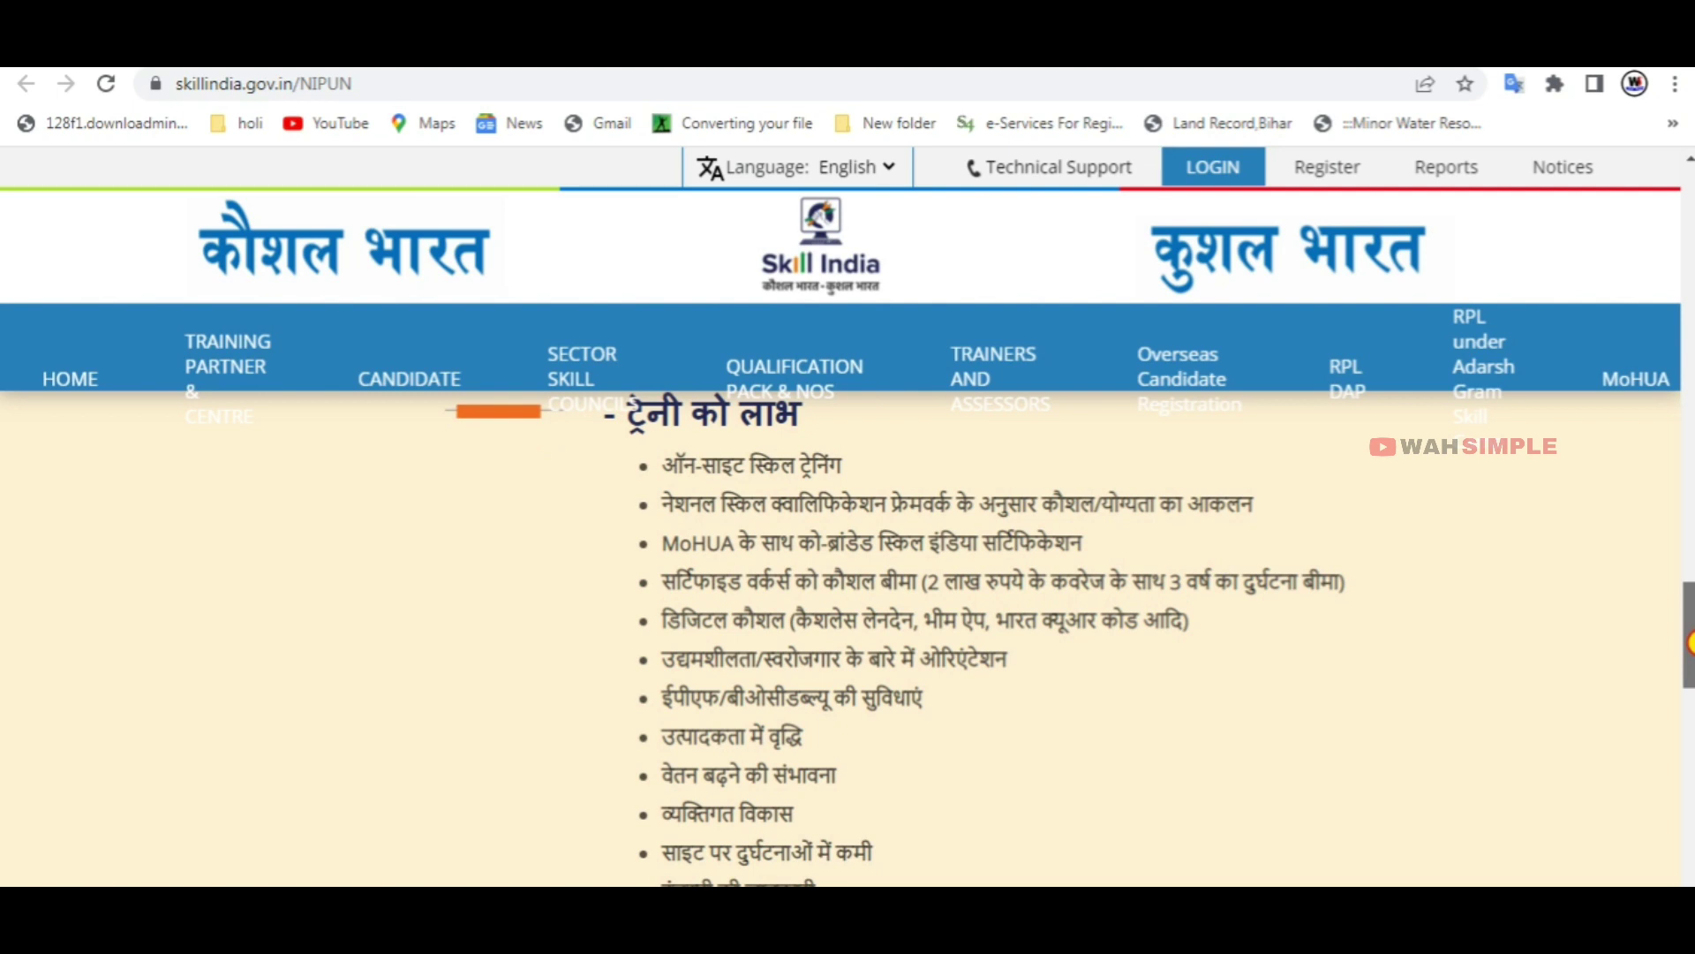
pyautogui.moveTo(1690, 643); pyautogui.dragTo(1690, 724)
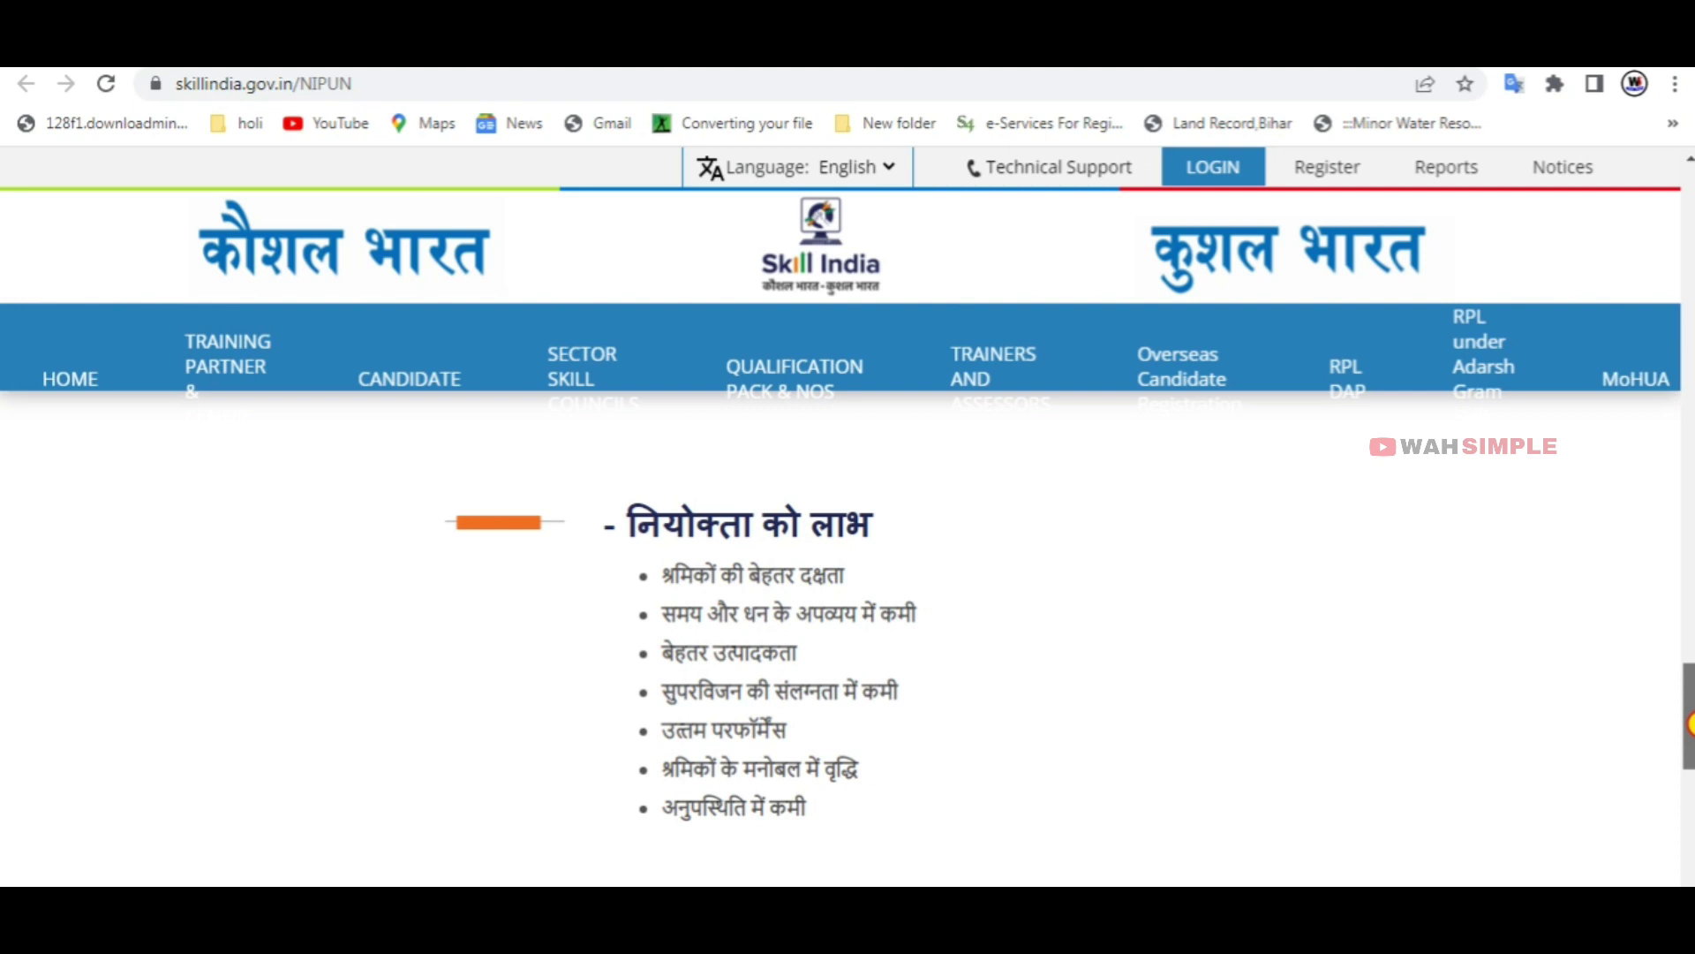
pyautogui.moveTo(1690, 724); pyautogui.dragTo(1690, 765)
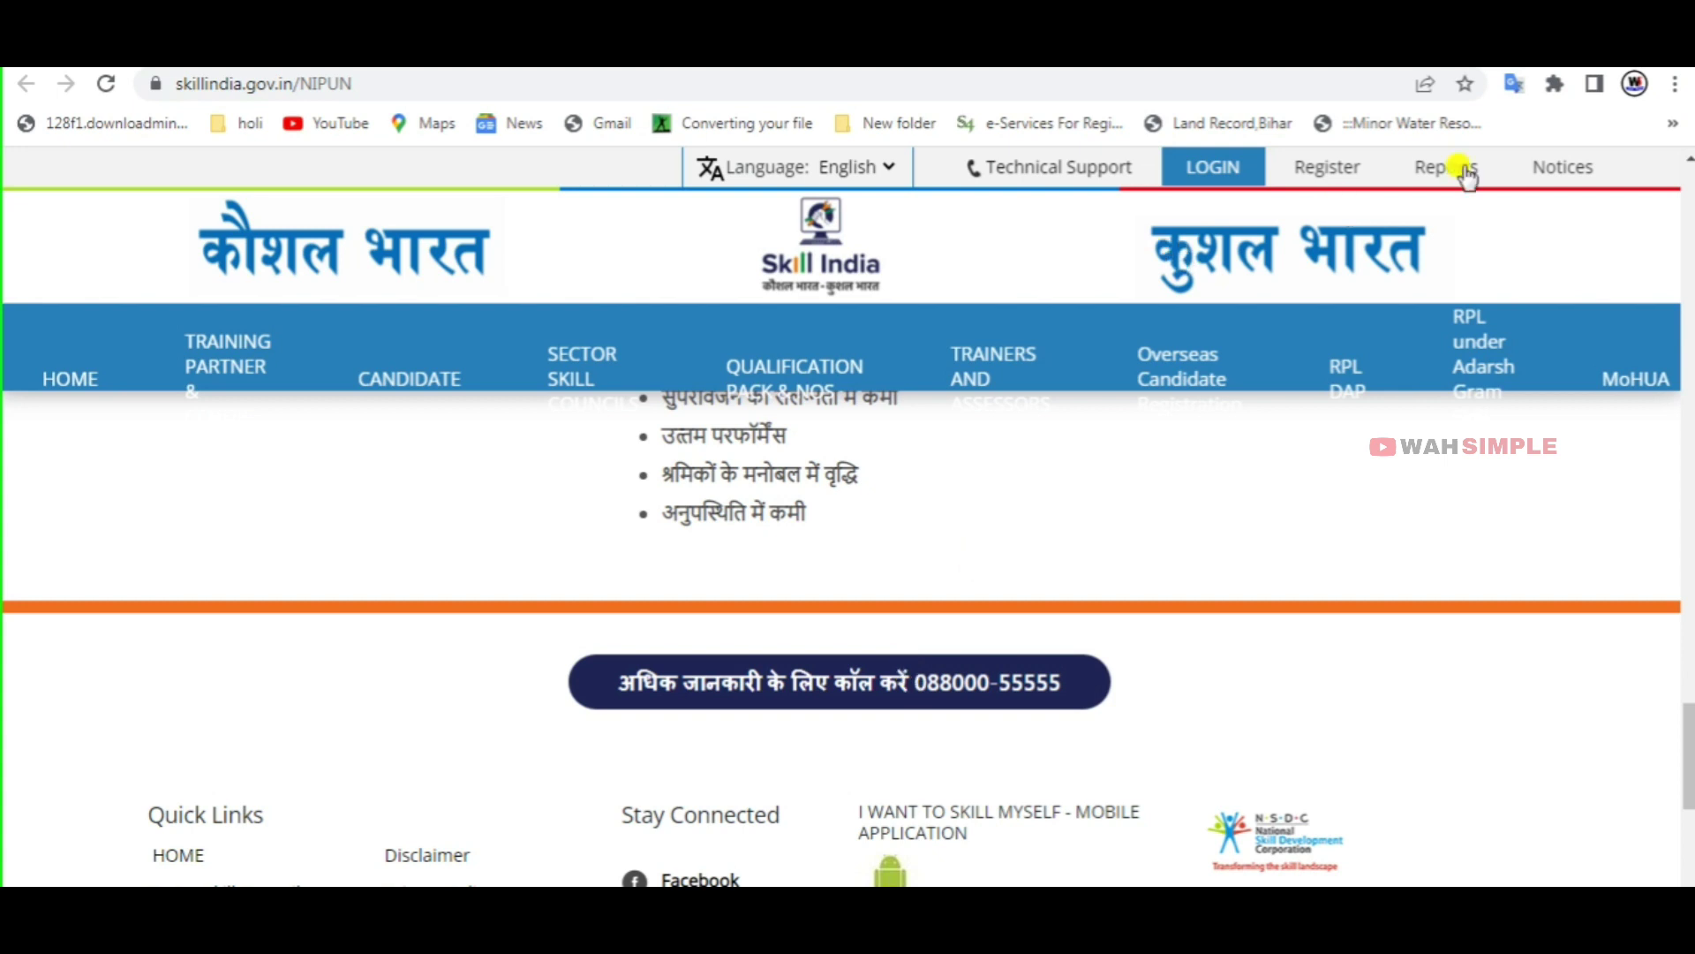
# - Look over the general registration form with its user group field, and return to the NIPUN page
pyautogui.click(1342, 170)
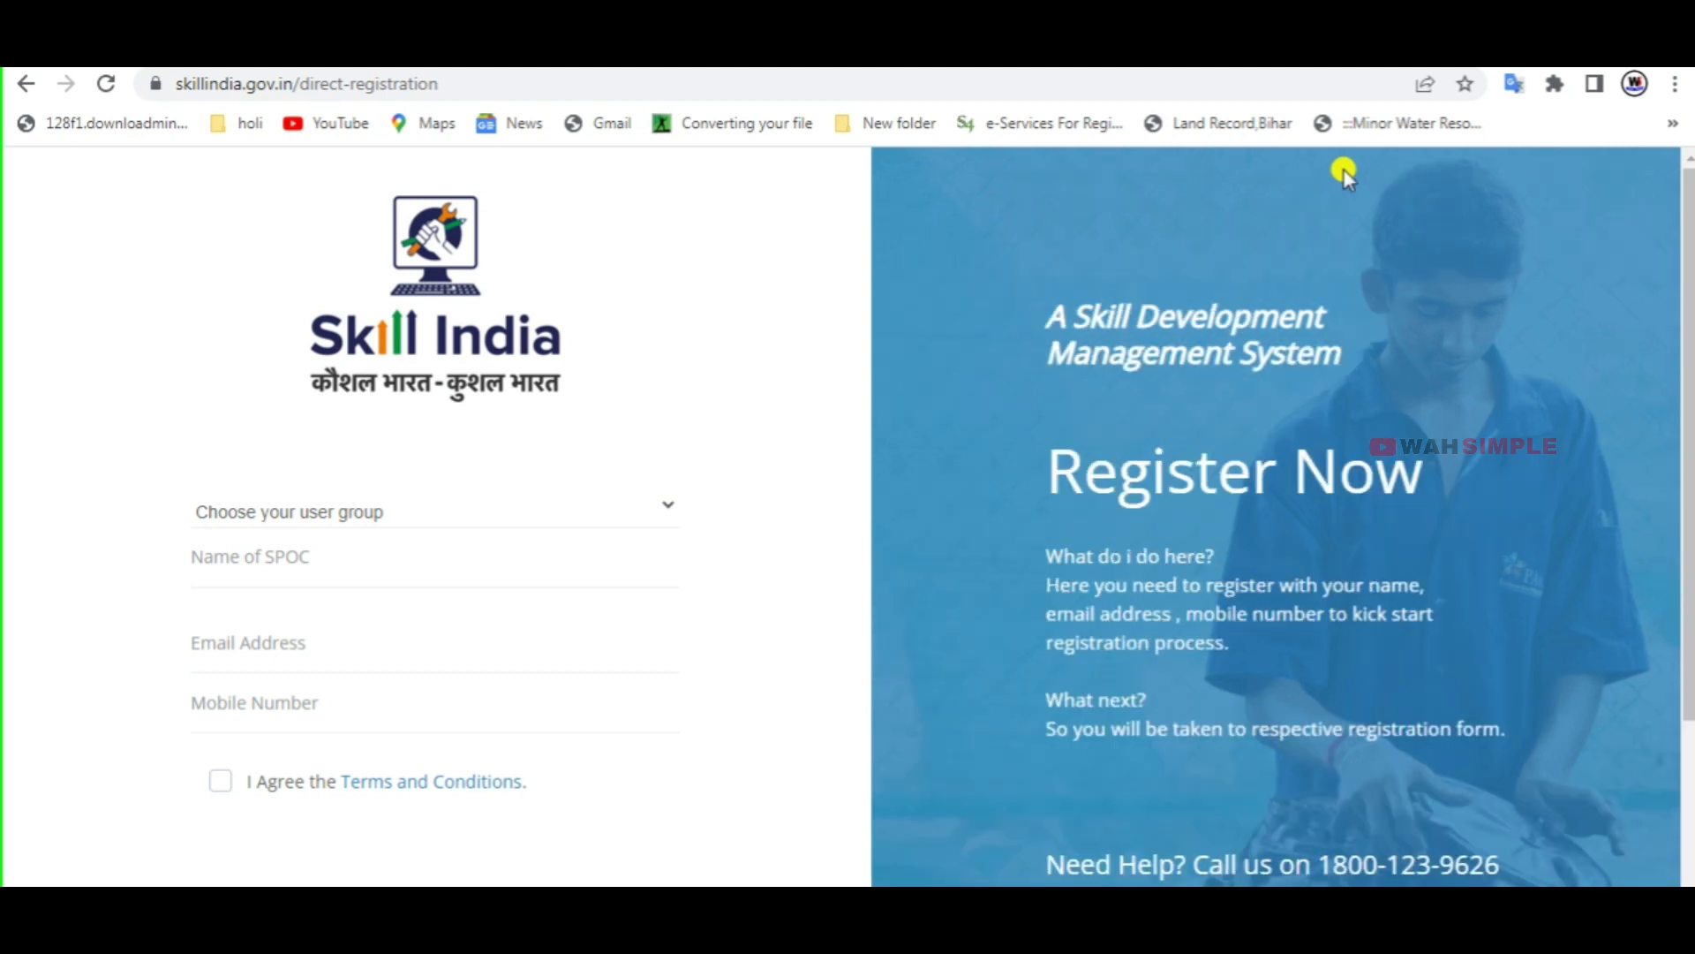
pyautogui.scroll(-2, 528, 495)
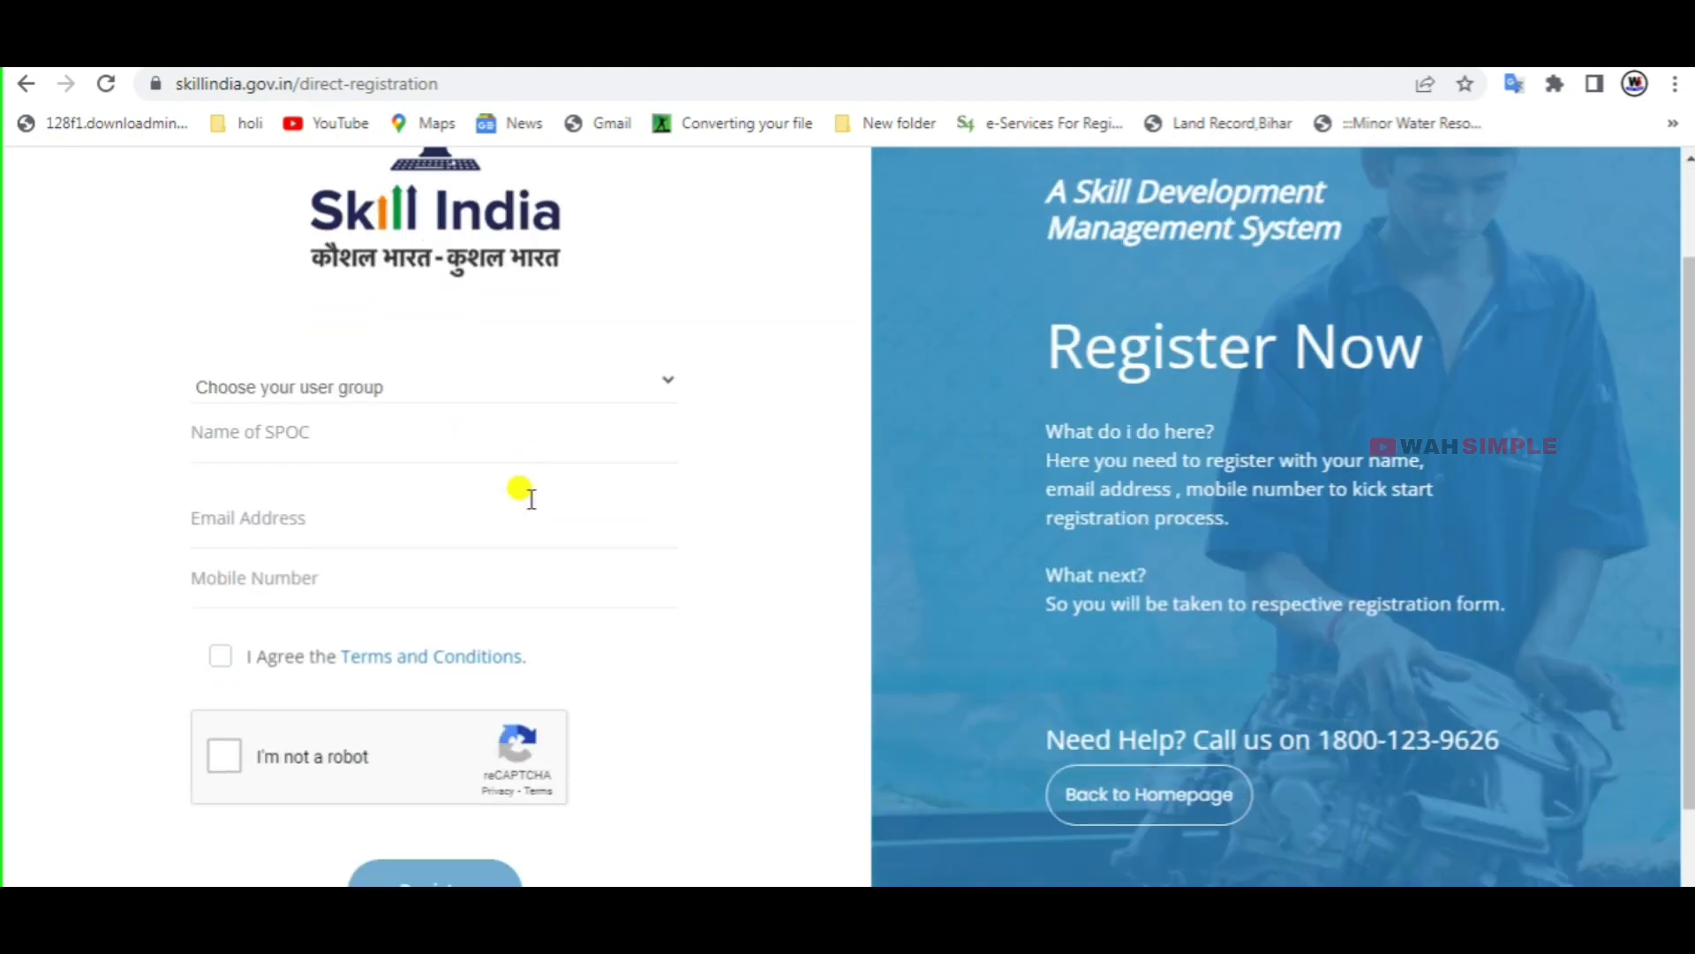
pyautogui.scroll(2, 483, 409)
pyautogui.click(25, 85)
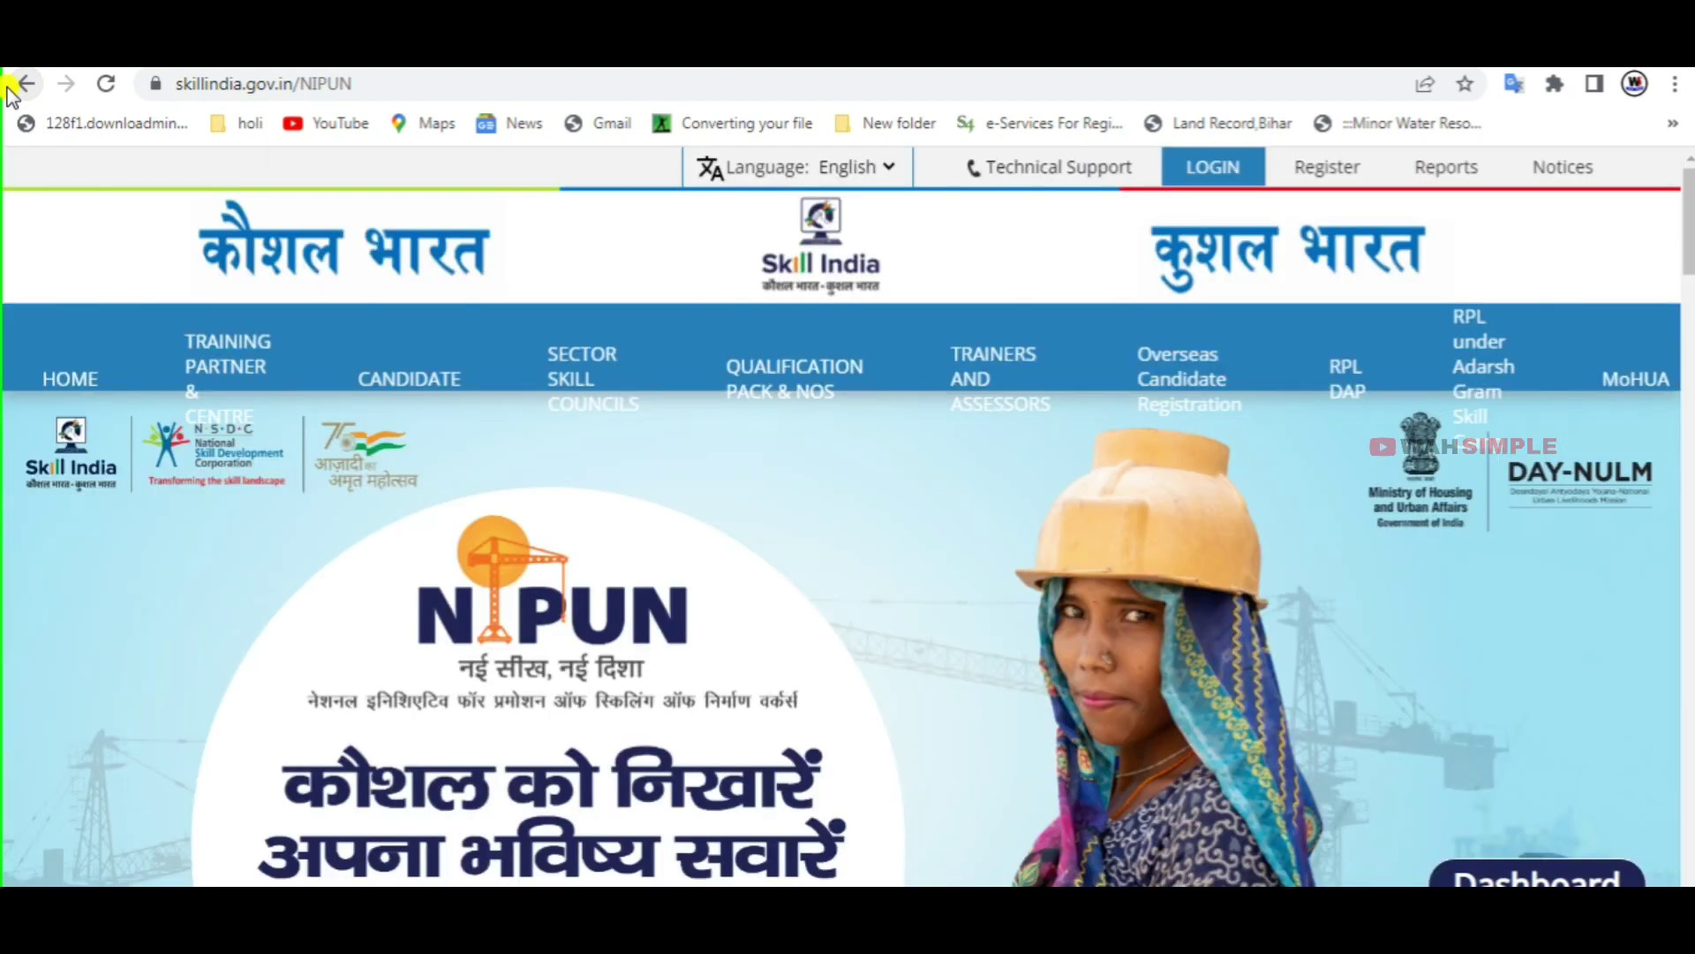
# - Go to the Skill India portal homepage and open the "I want to skill myself" candidate registration form
pyautogui.scroll(-1, 1139, 541)
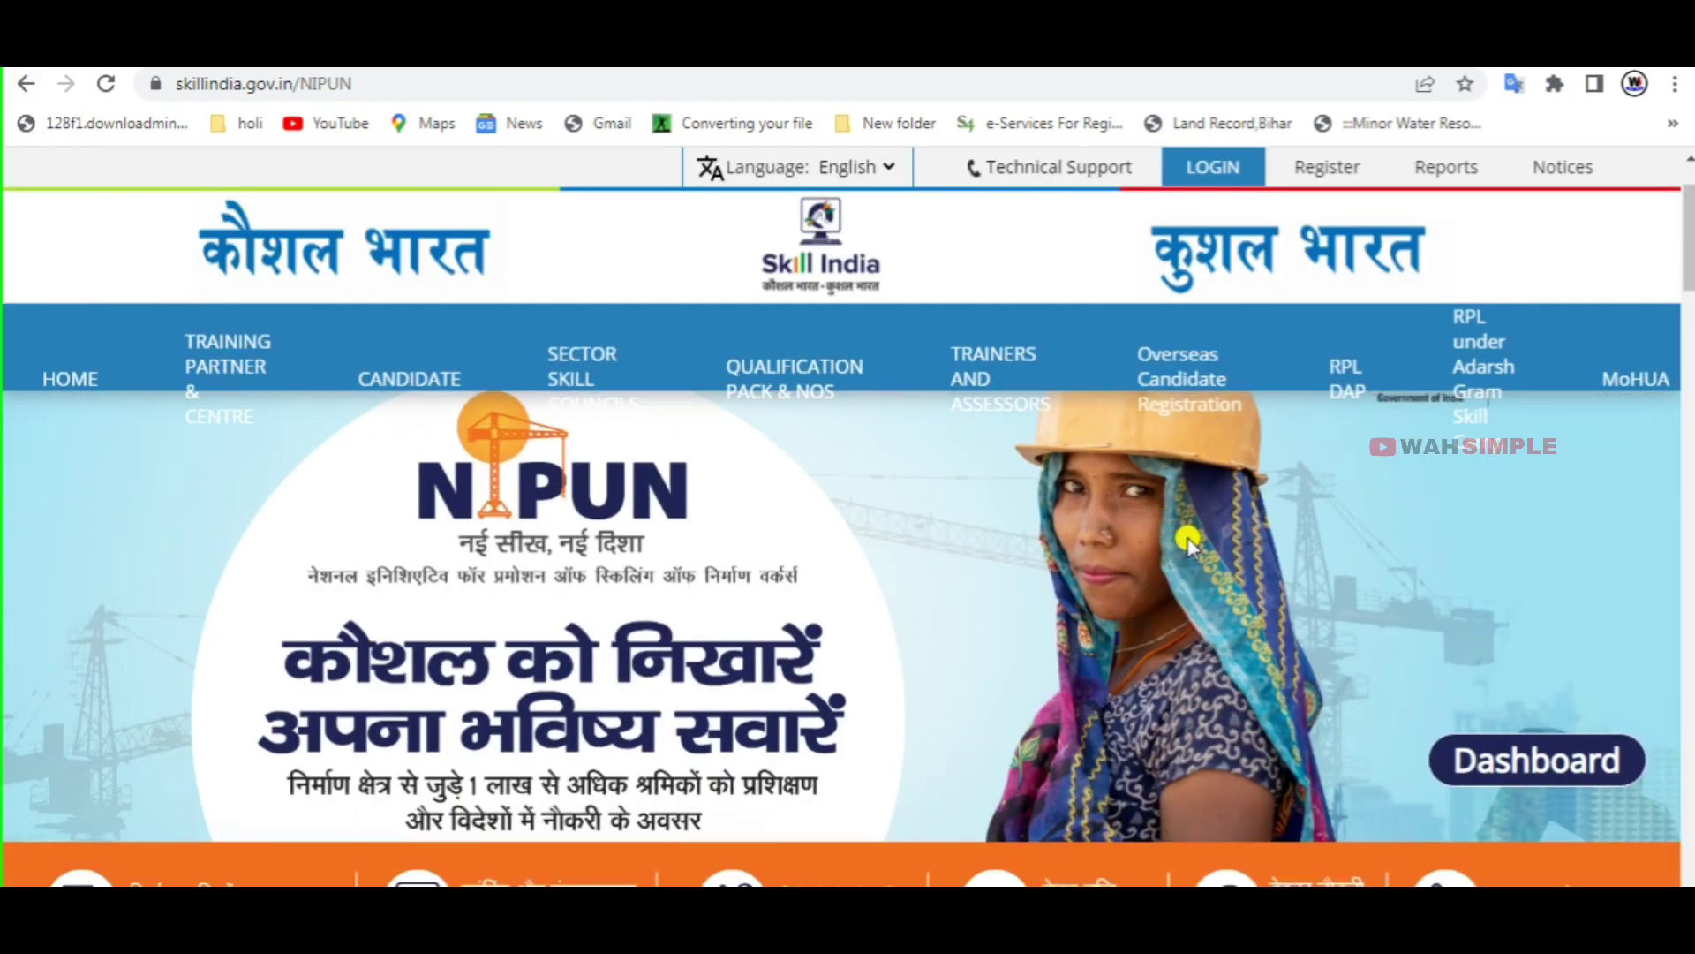
pyautogui.click(1257, 556)
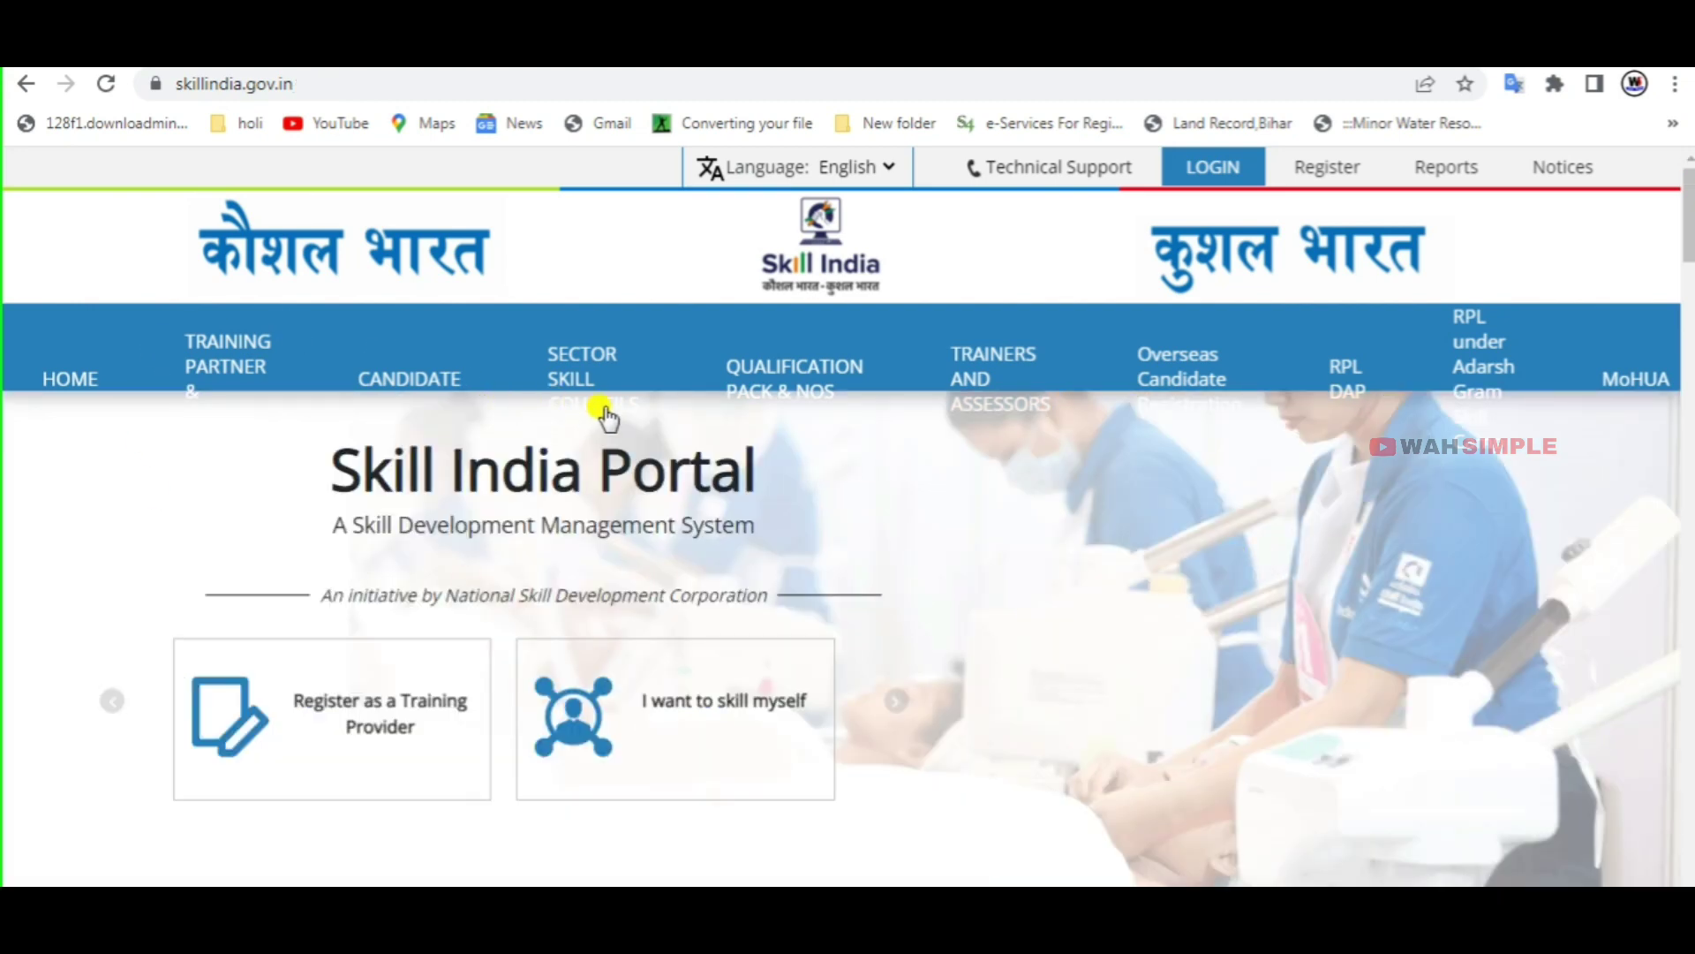
pyautogui.scroll(-1, 759, 450)
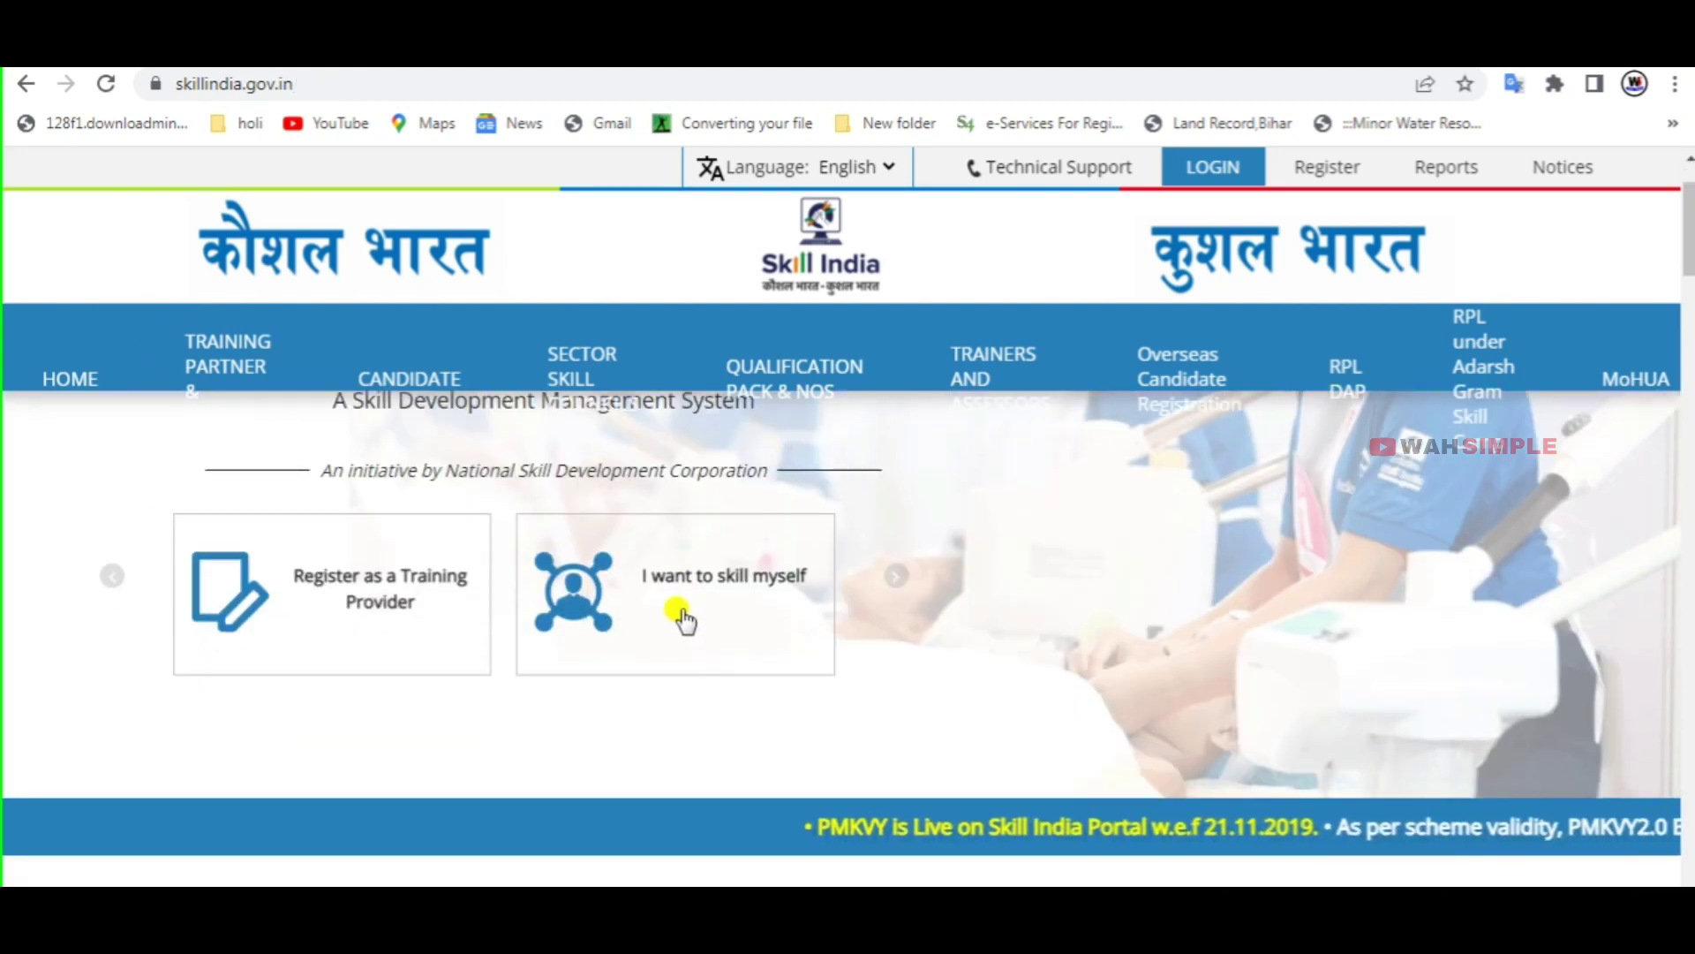
pyautogui.click(680, 613)
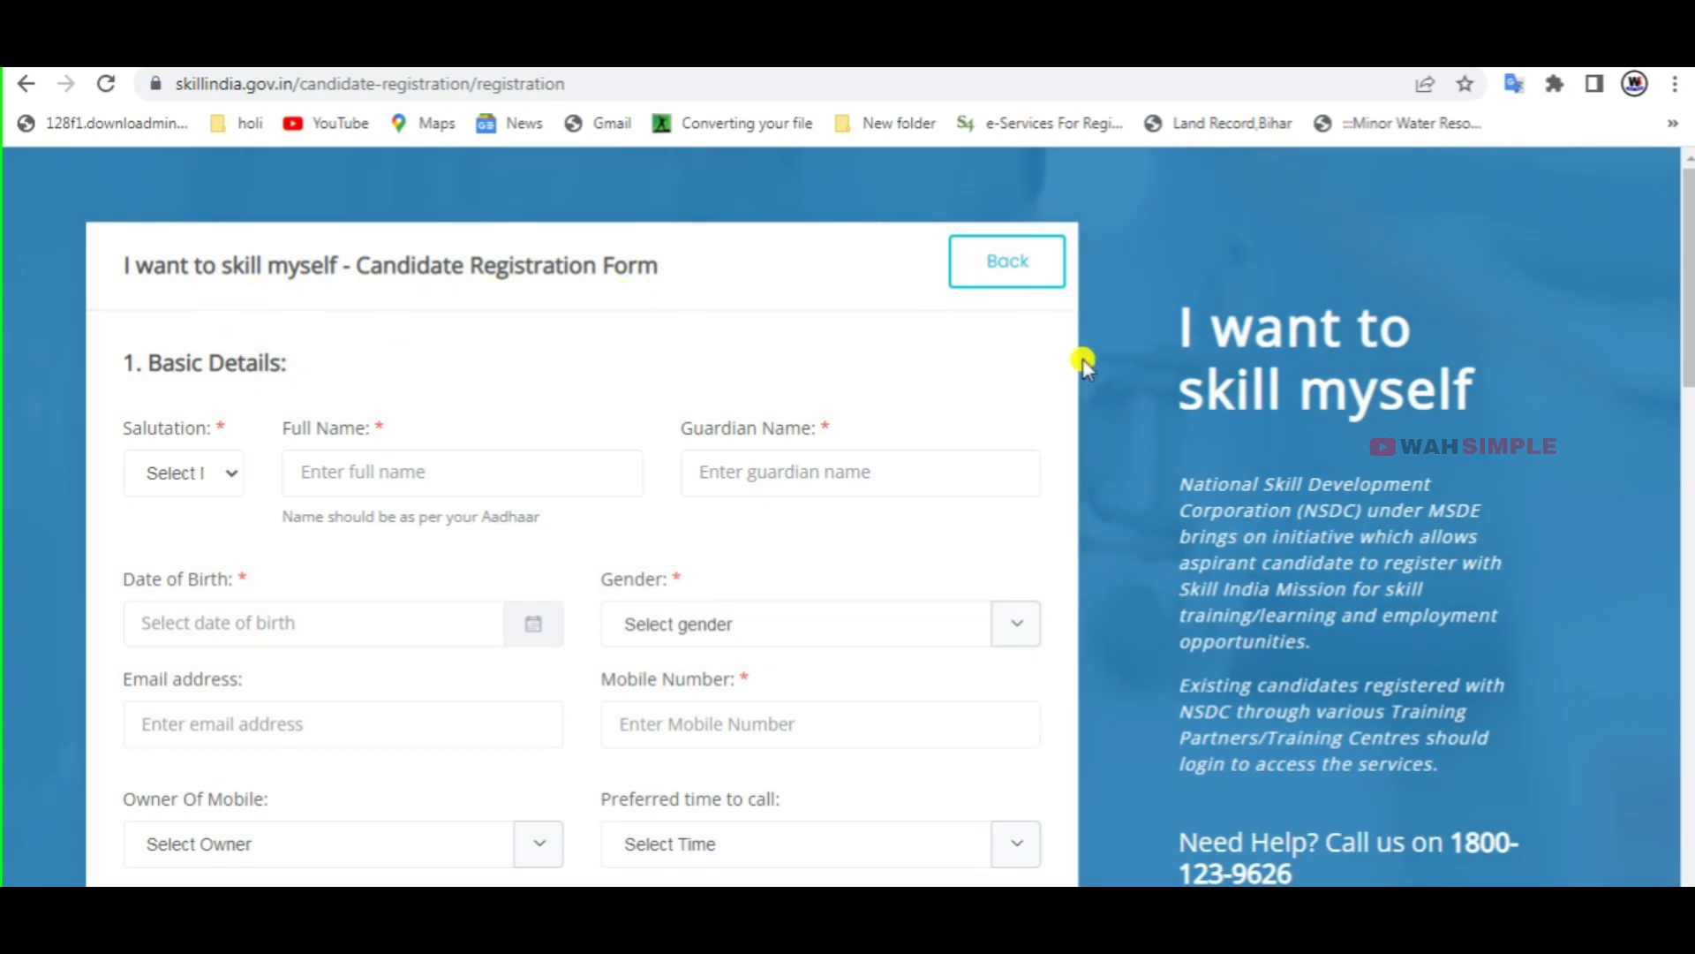
# - Set the candidate's salutation to Mr and gender to Male in the basic details
pyautogui.scroll(-2, 1079, 364)
pyautogui.click(227, 350)
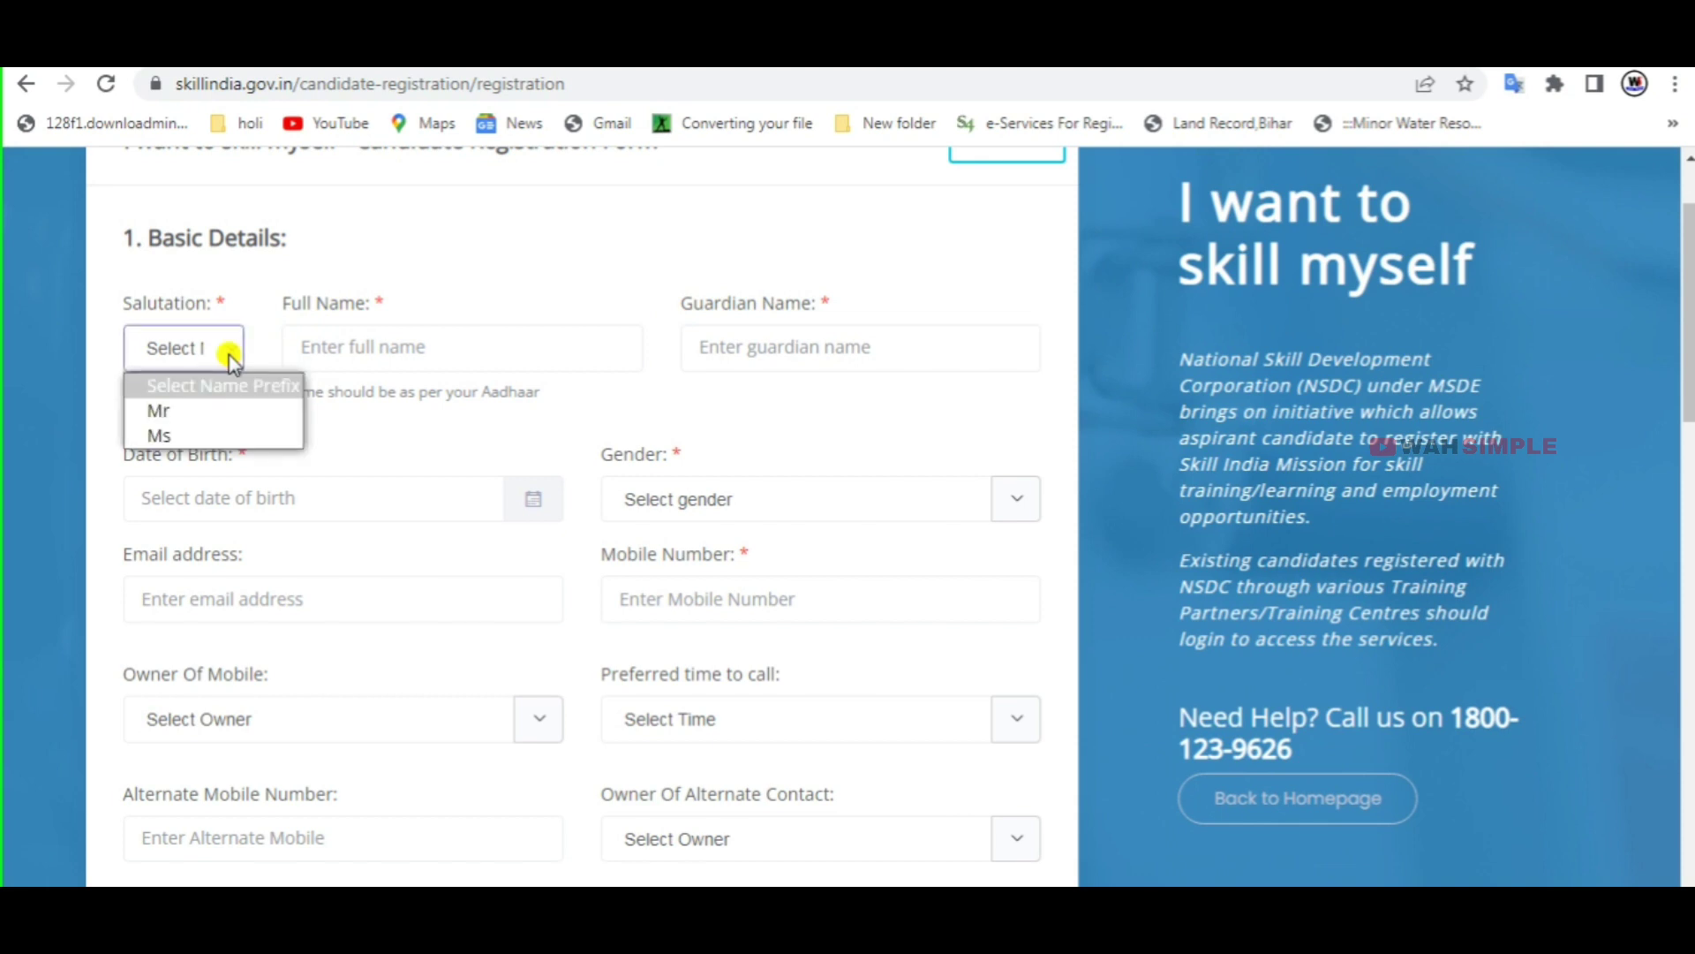
pyautogui.click(181, 411)
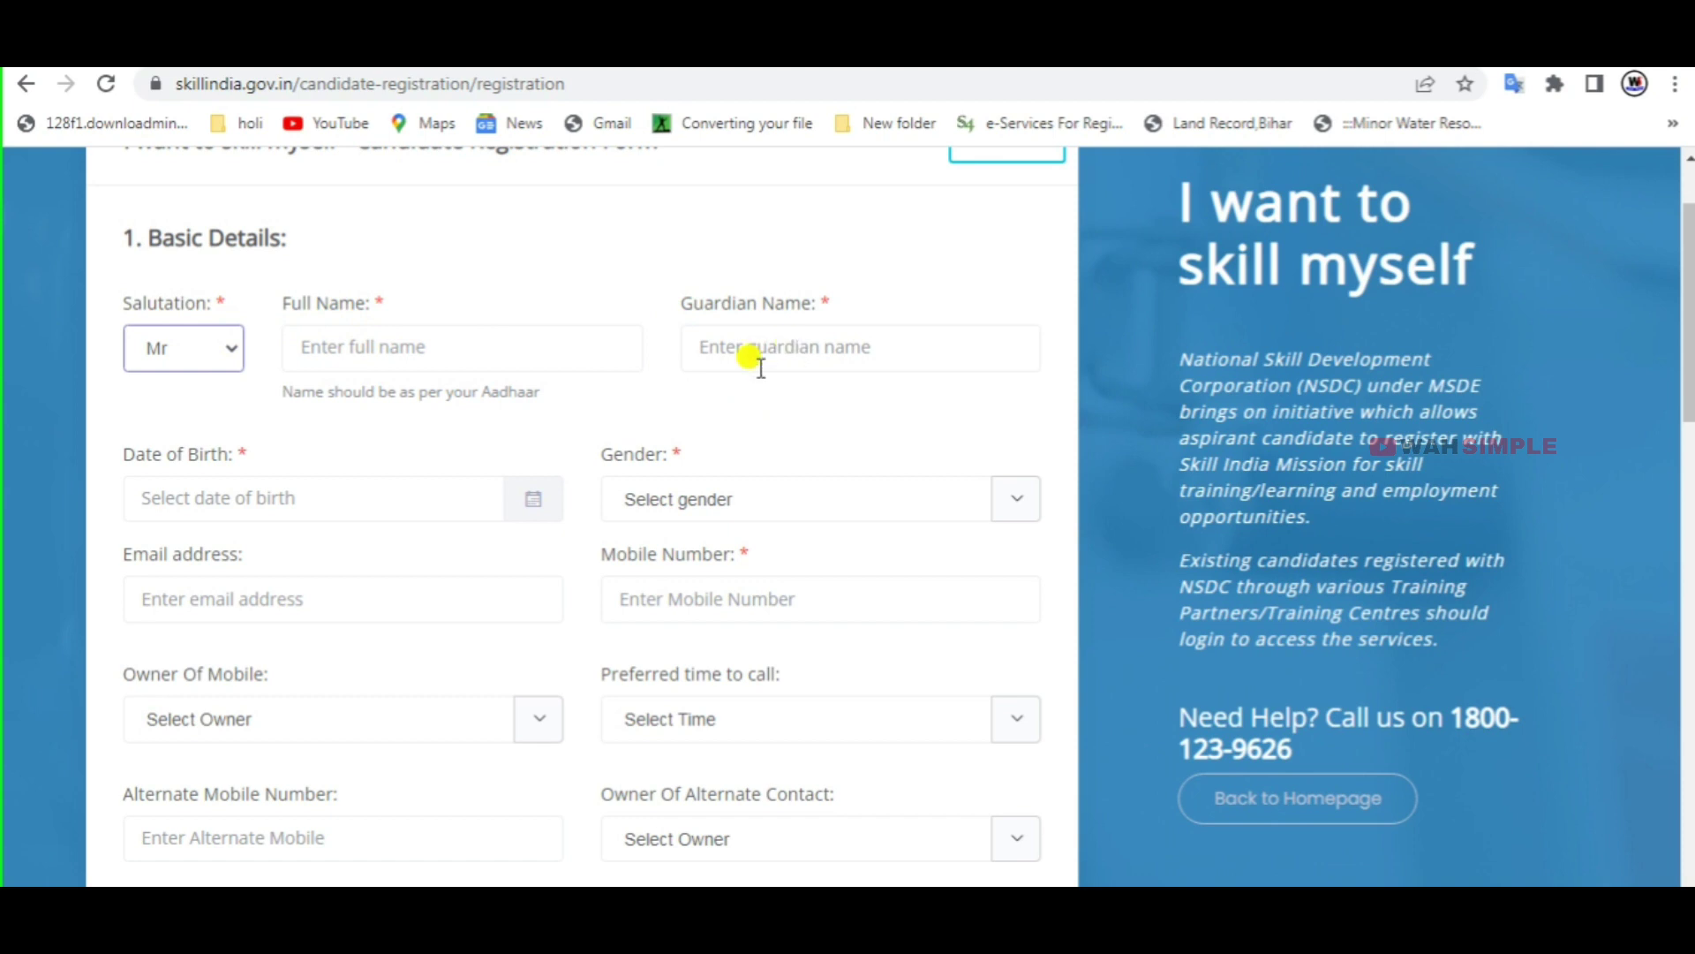
pyautogui.click(869, 503)
pyautogui.click(795, 558)
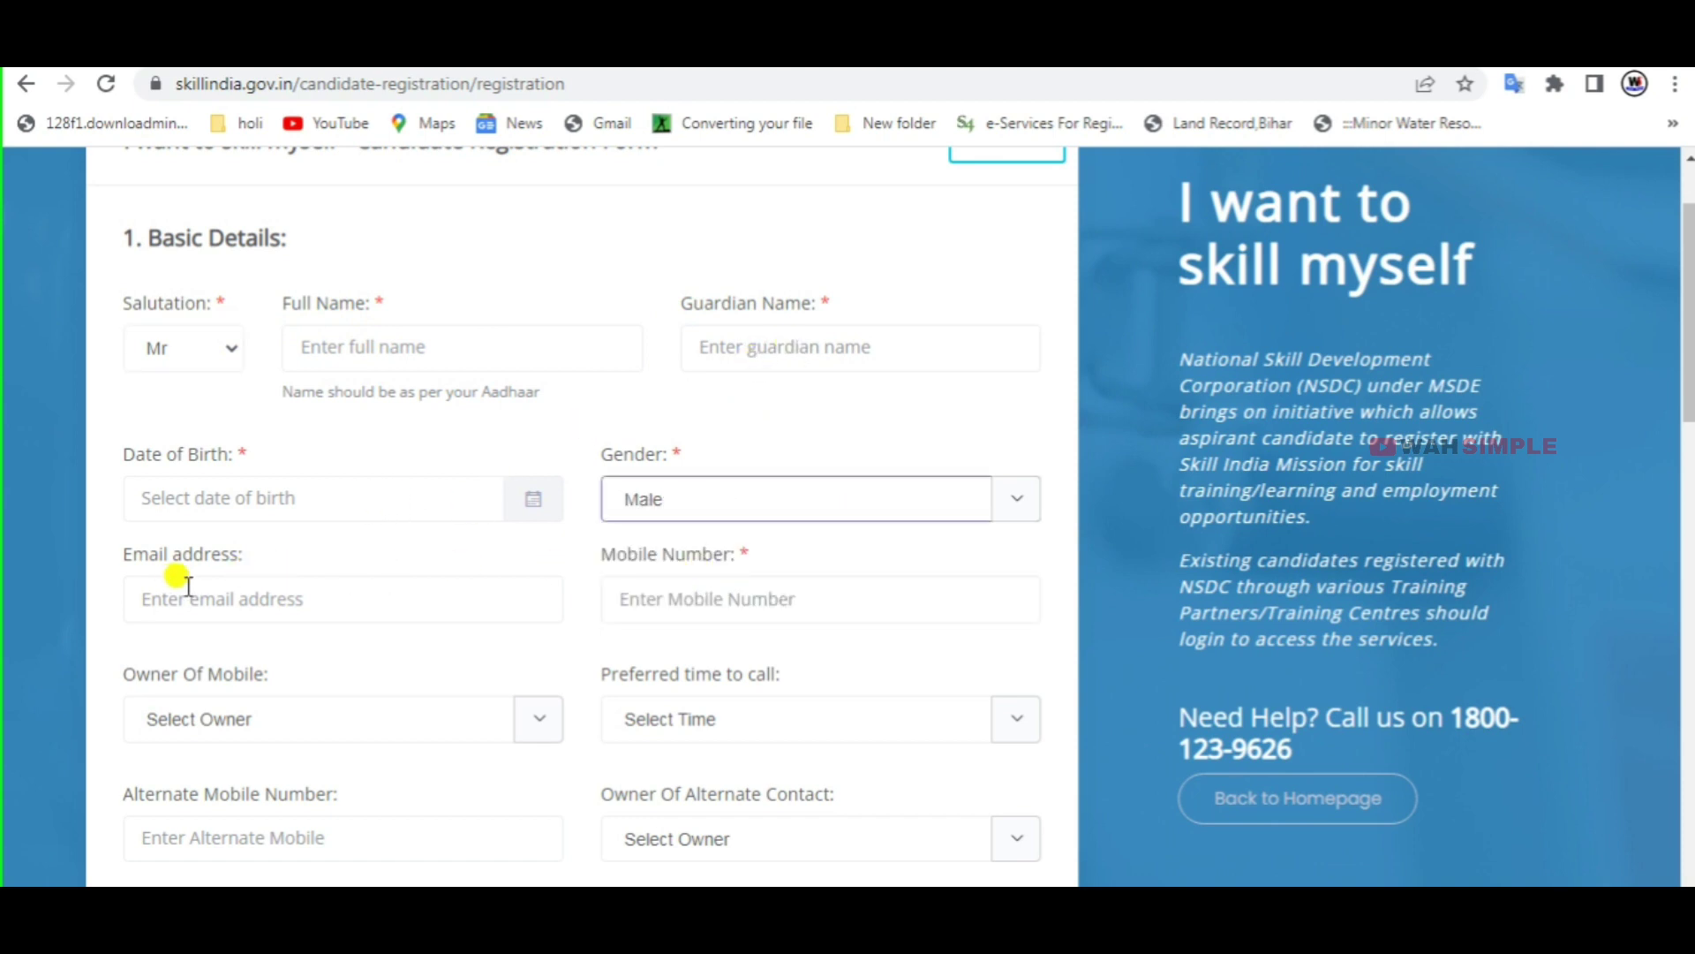
# - Set the owner of mobile to Self and the preferred time to call to Only on Sunday
pyautogui.scroll(-1, 795, 590)
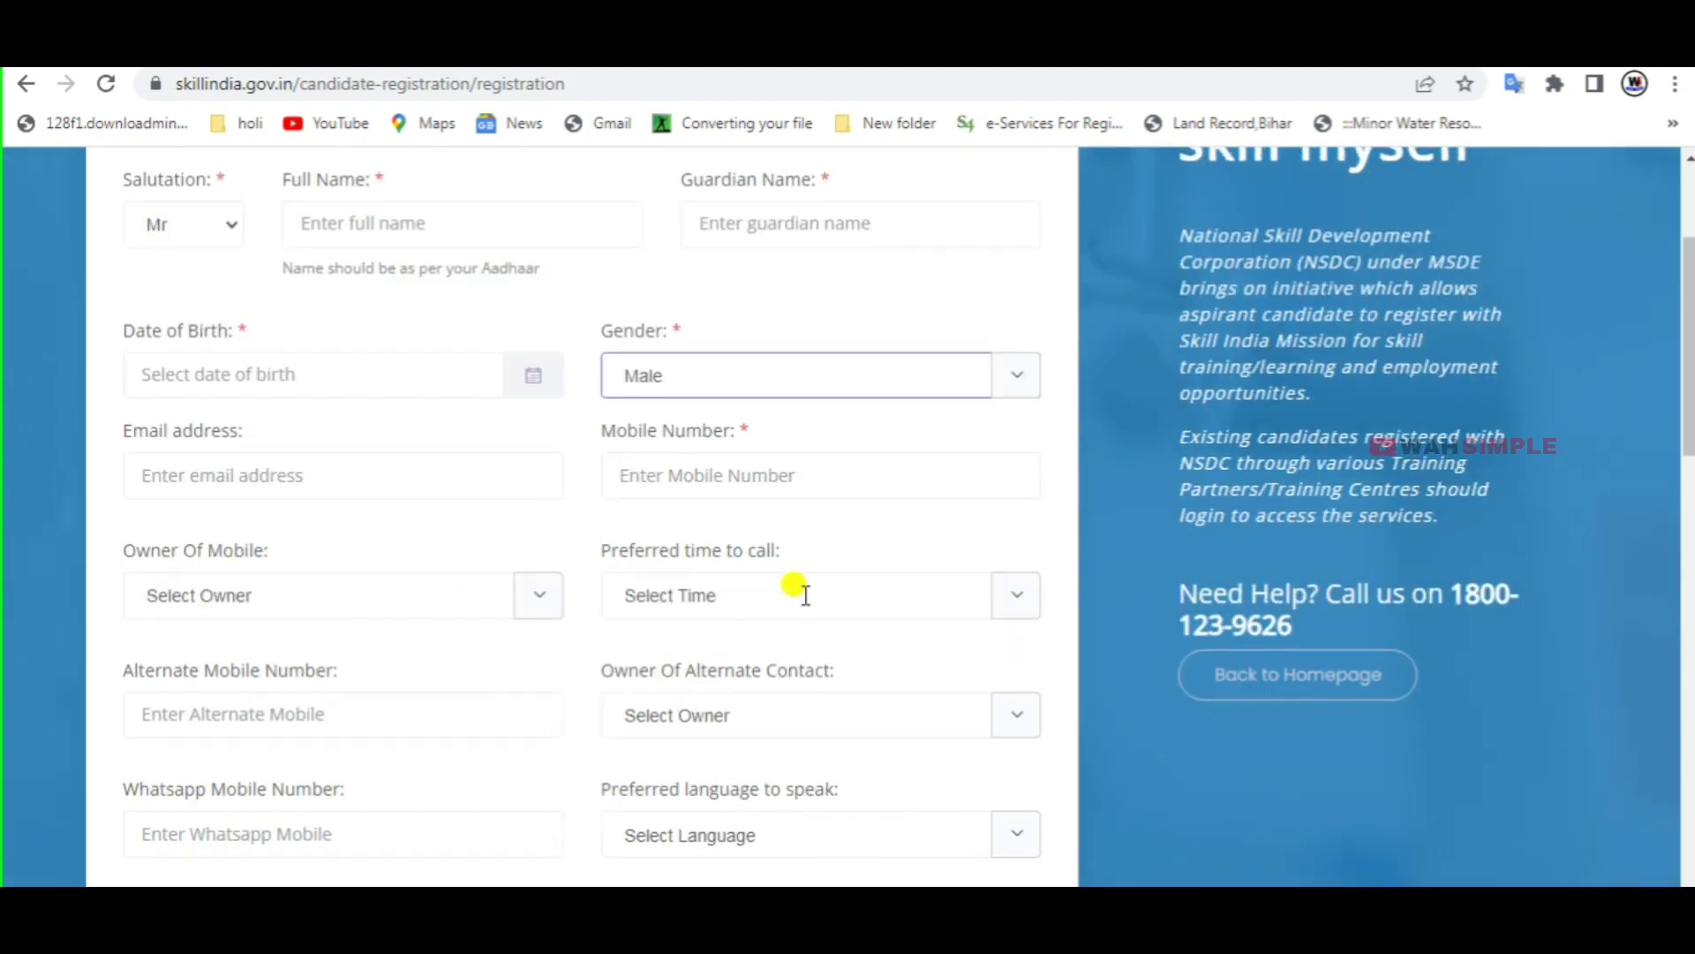
pyautogui.click(414, 592)
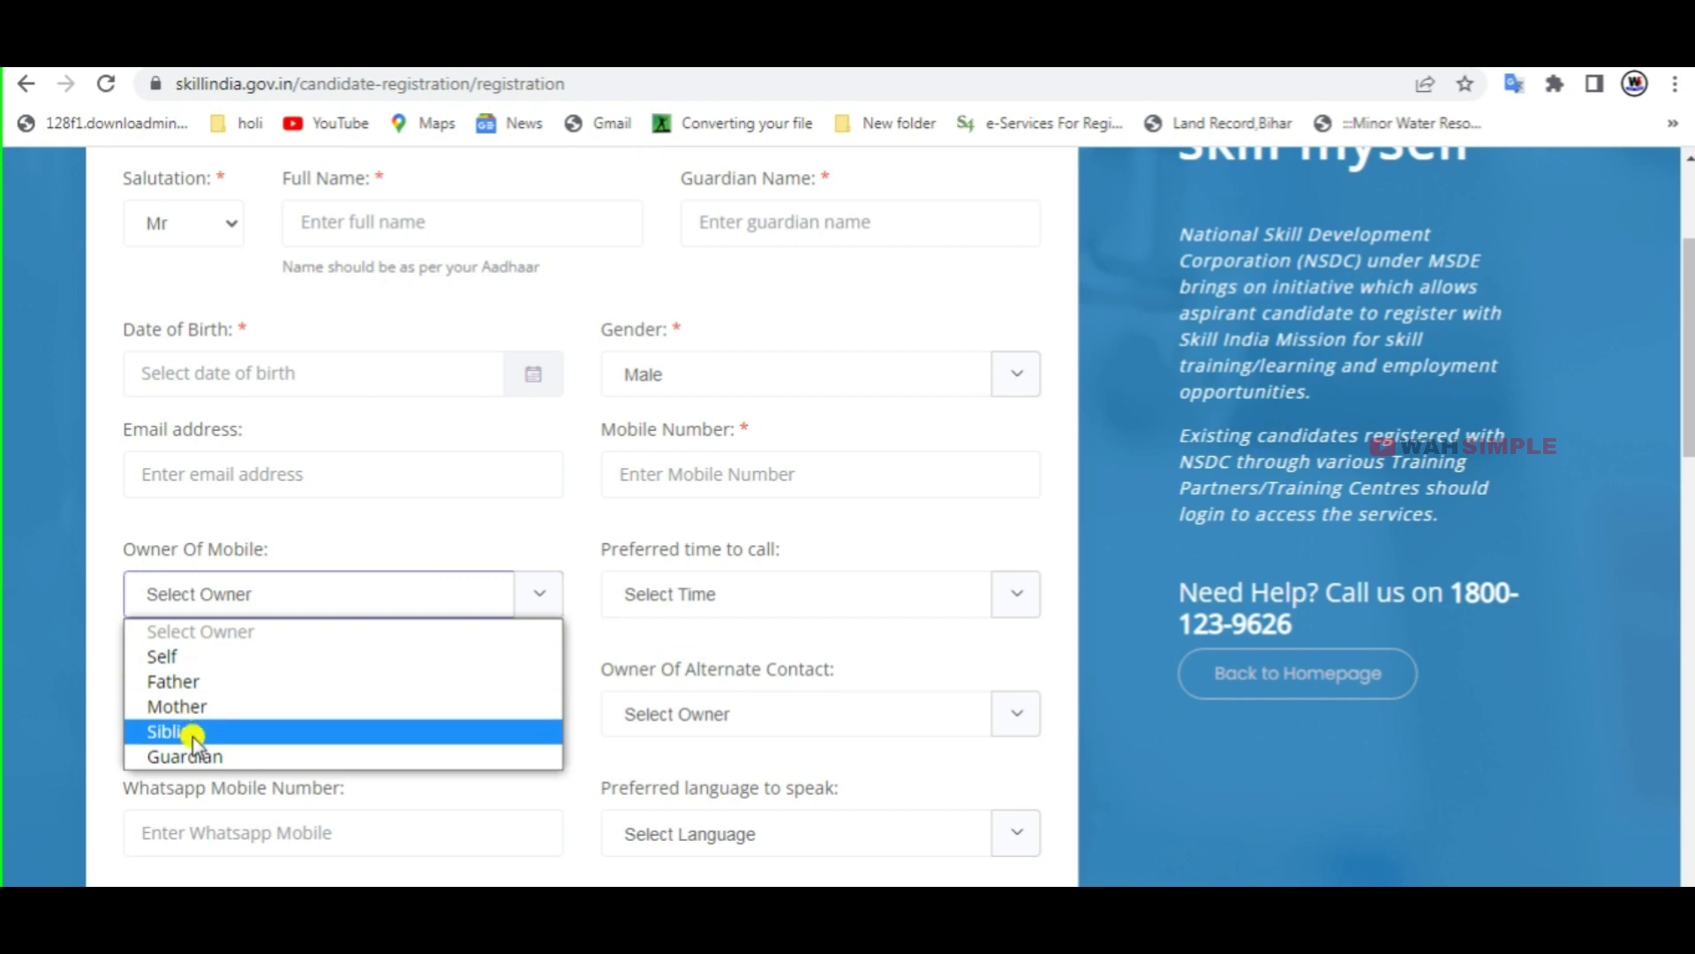
pyautogui.click(227, 662)
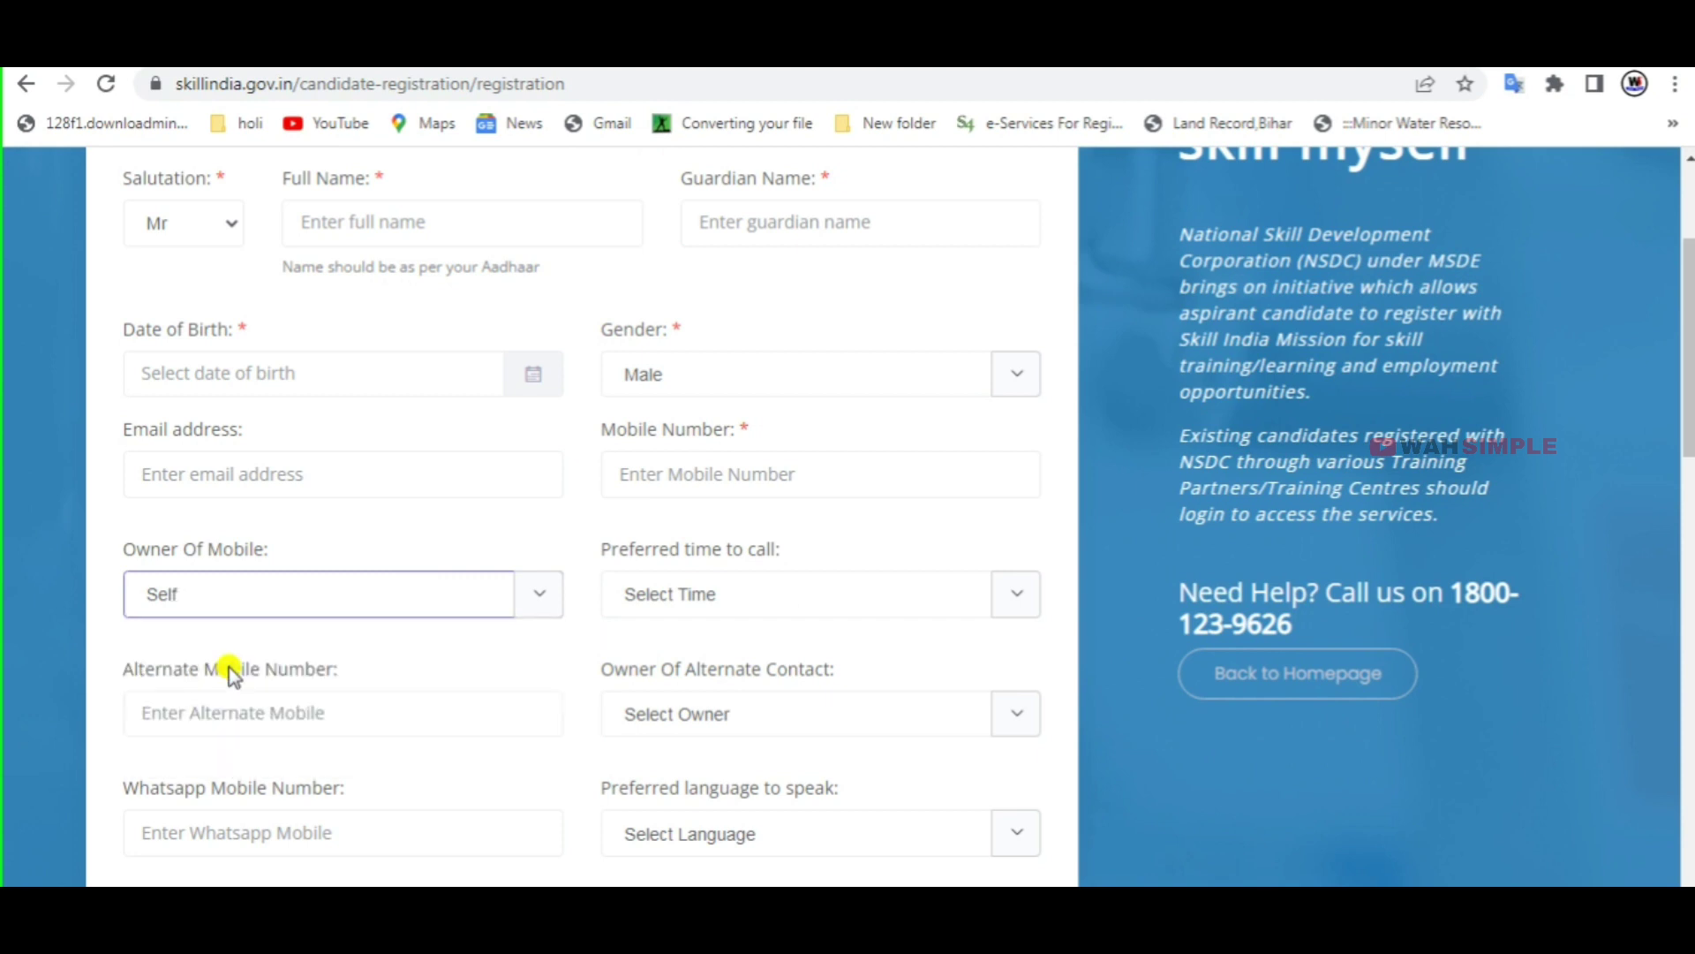
pyautogui.click(823, 599)
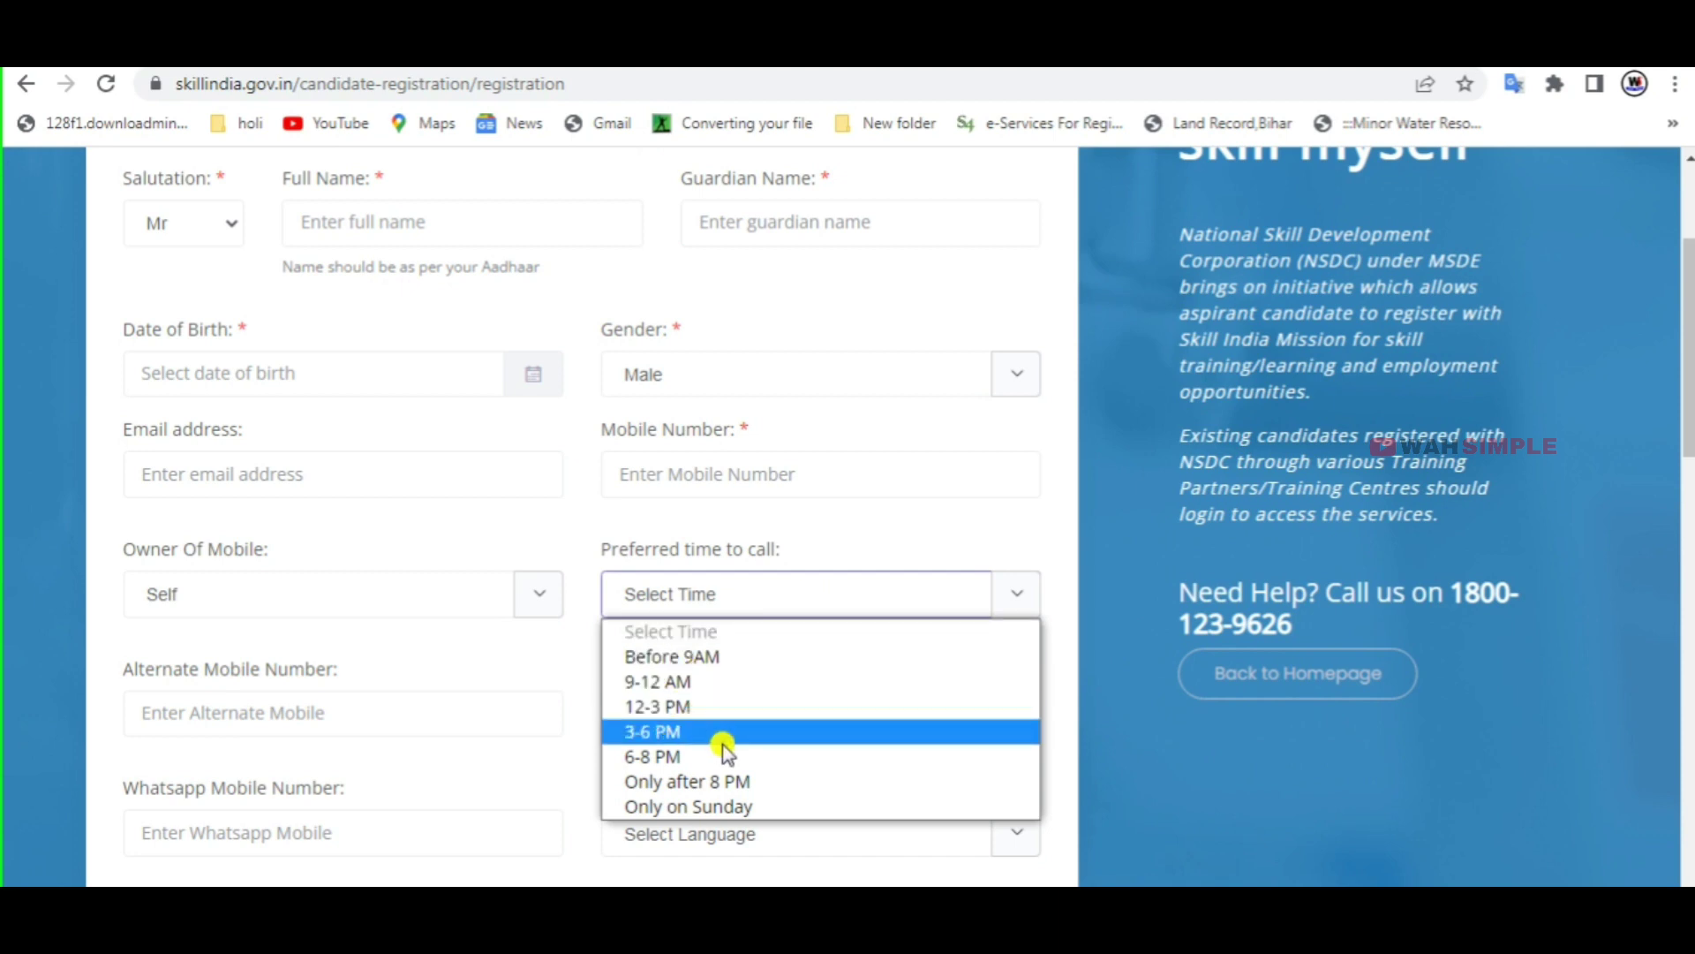
pyautogui.click(676, 807)
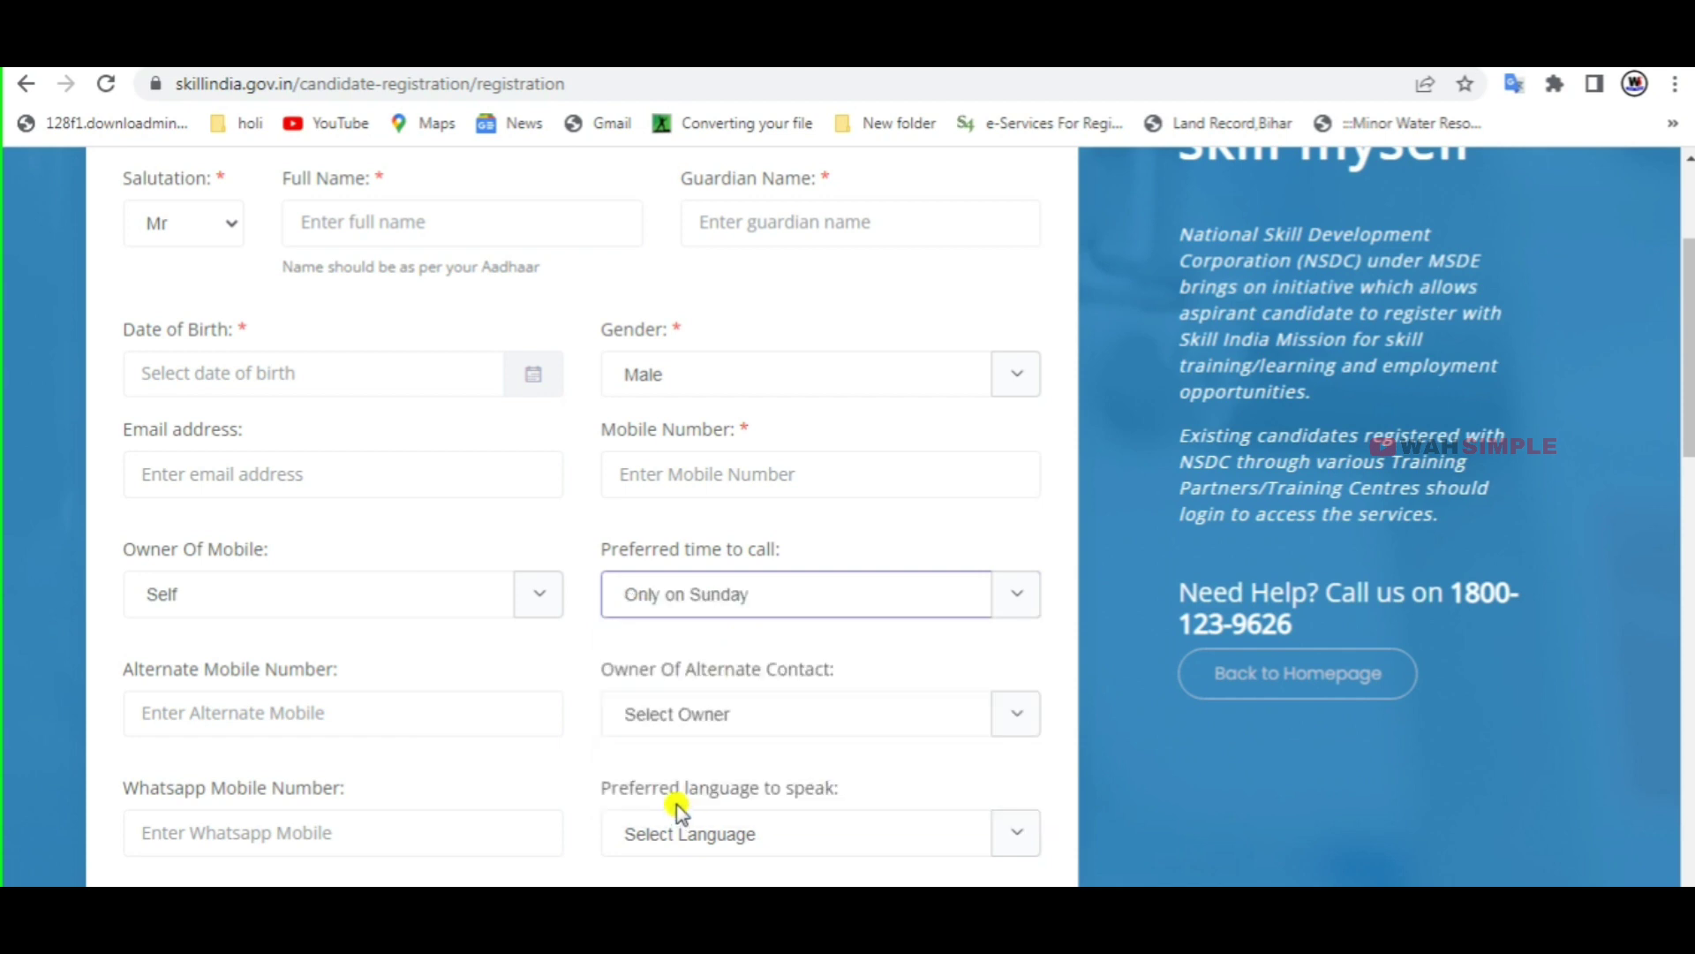
# - Check the owner options for the alternate contact without choosing one, and set the preferred language to speak to Hindi
pyautogui.scroll(-2, 685, 777)
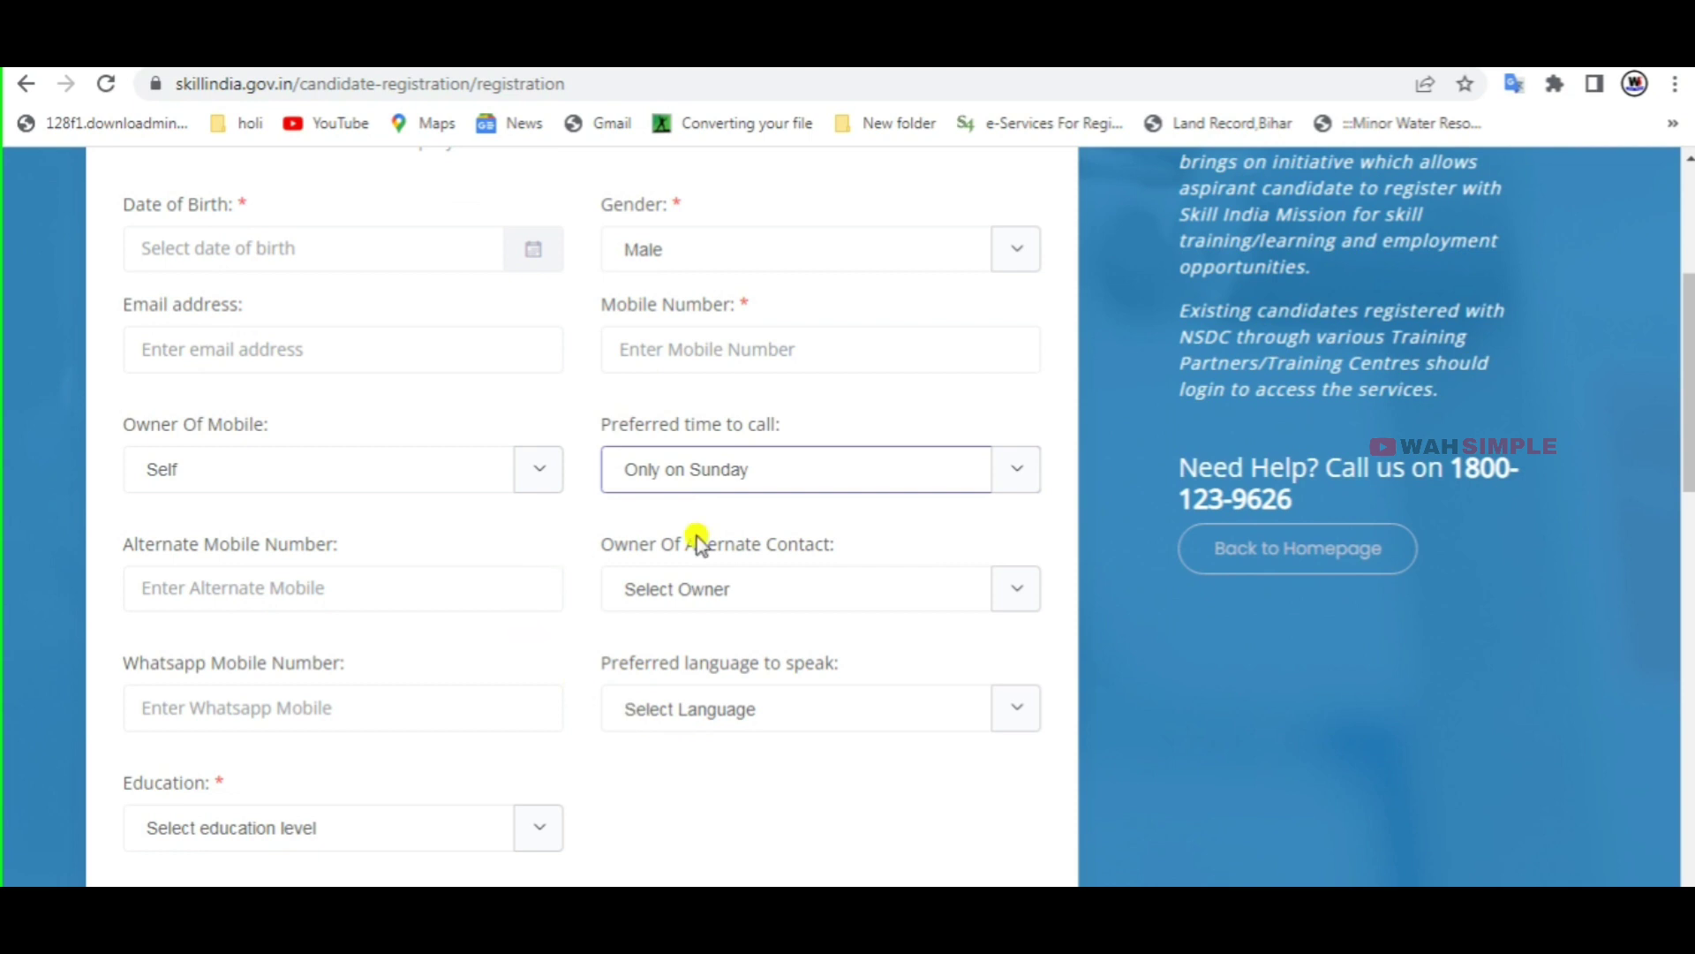
pyautogui.click(811, 603)
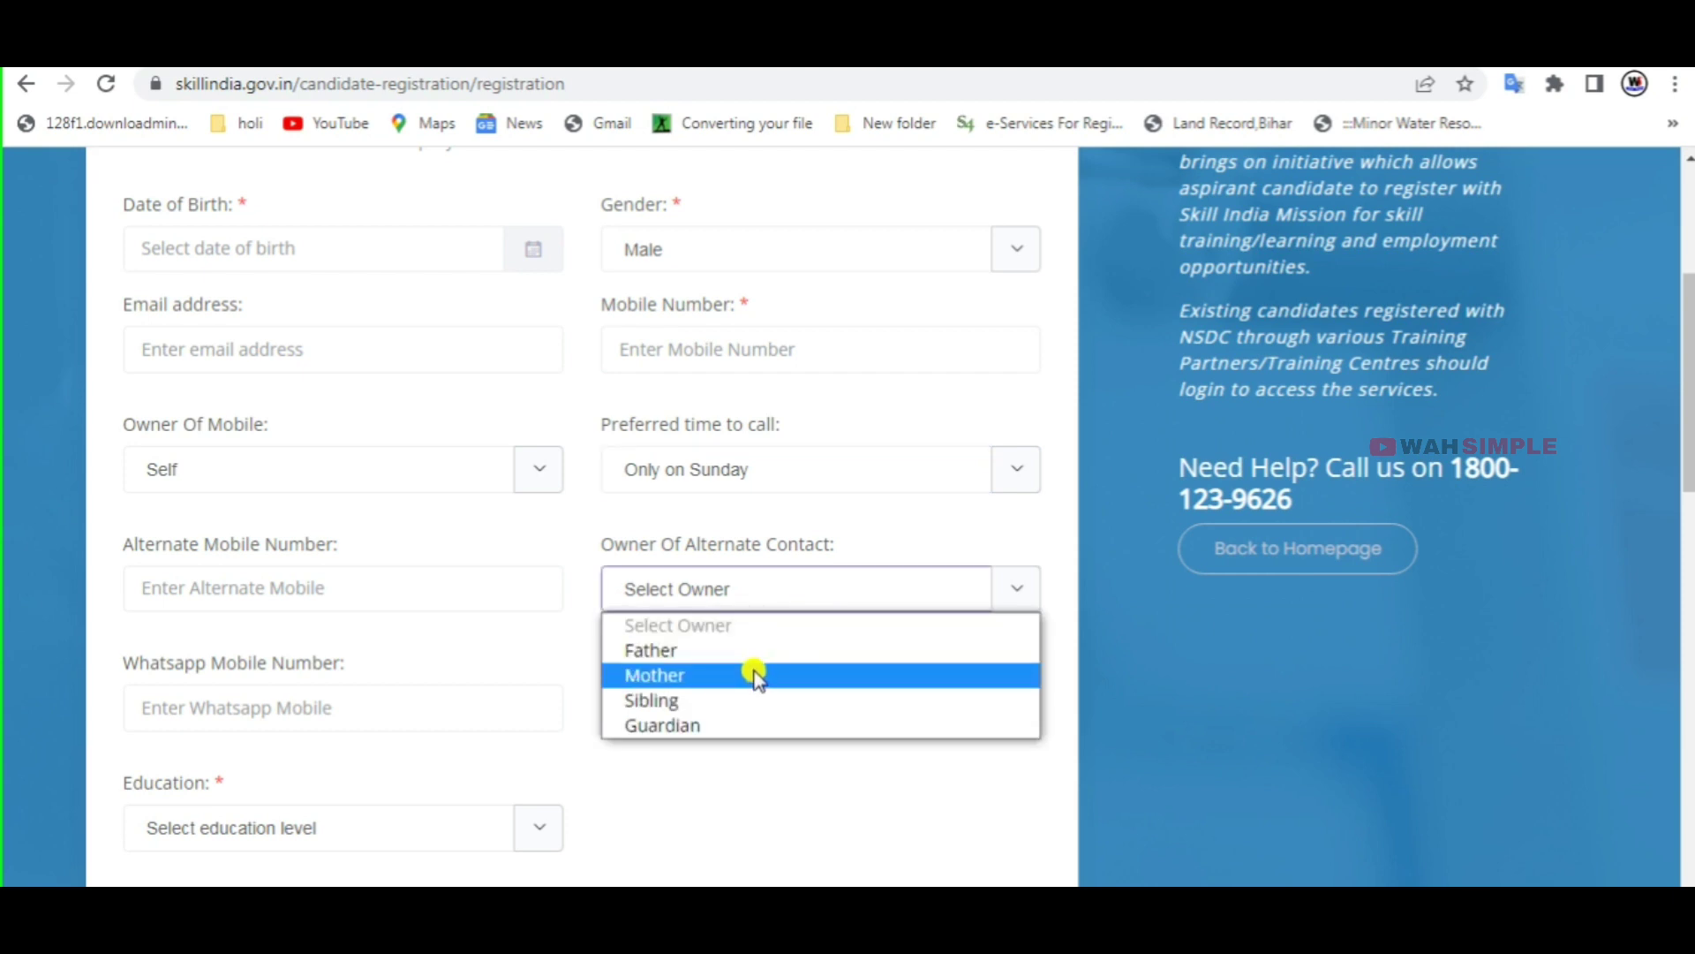
pyautogui.click(558, 609)
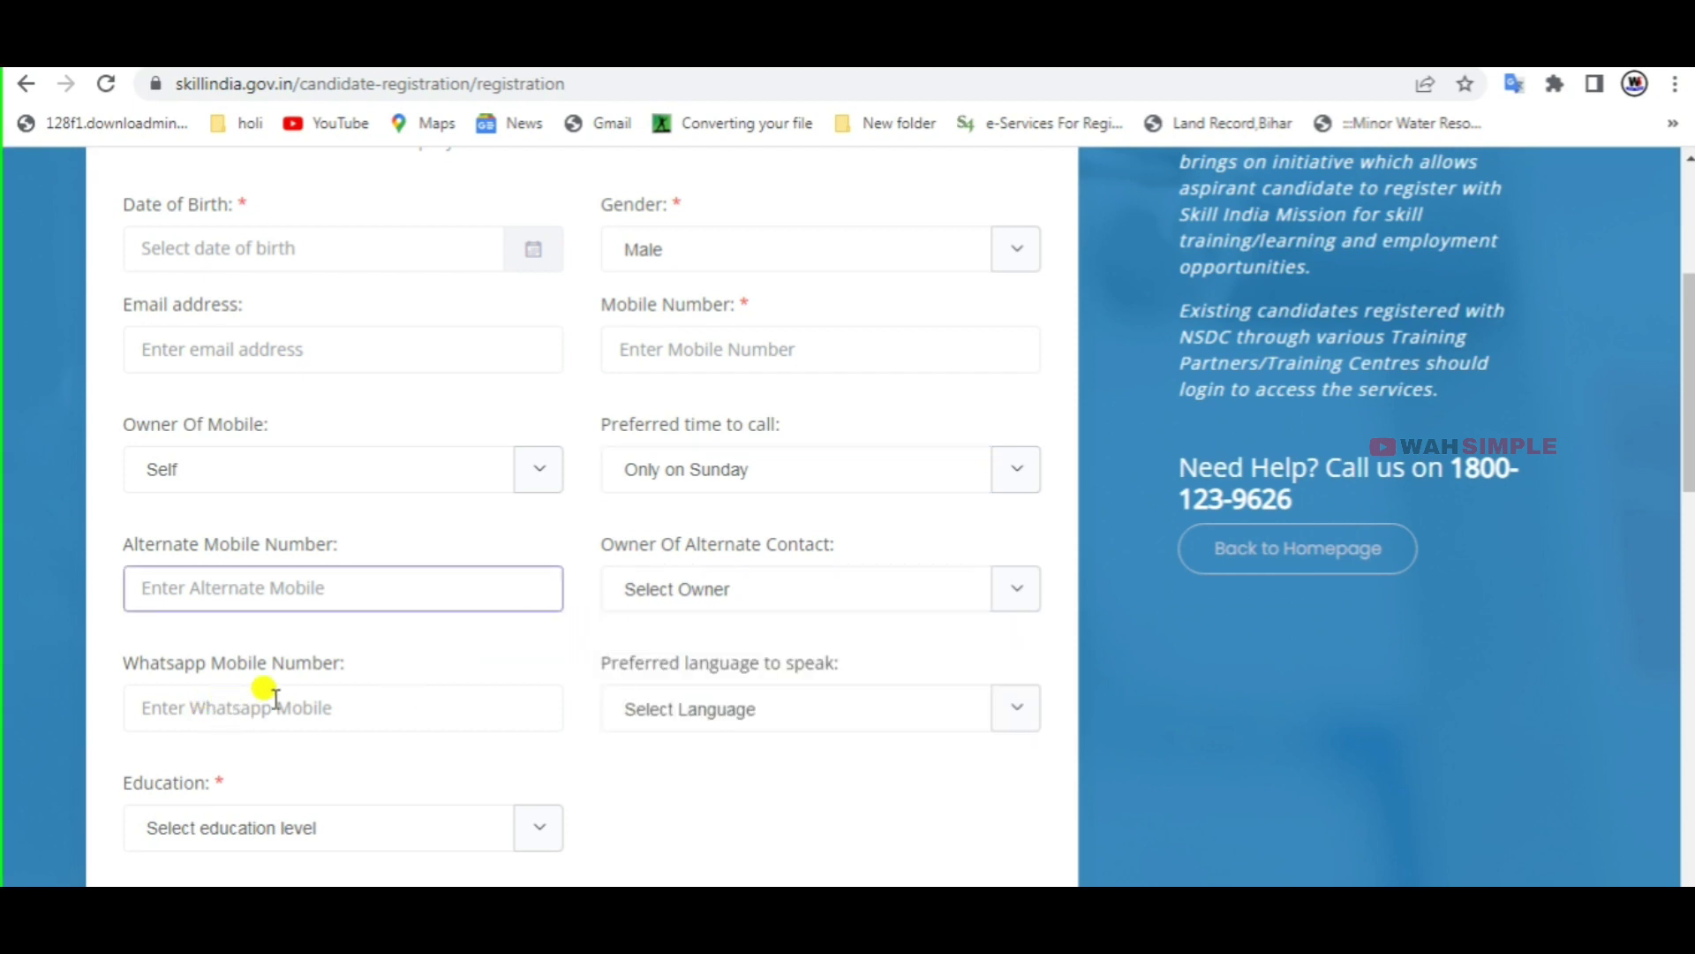
pyautogui.click(795, 712)
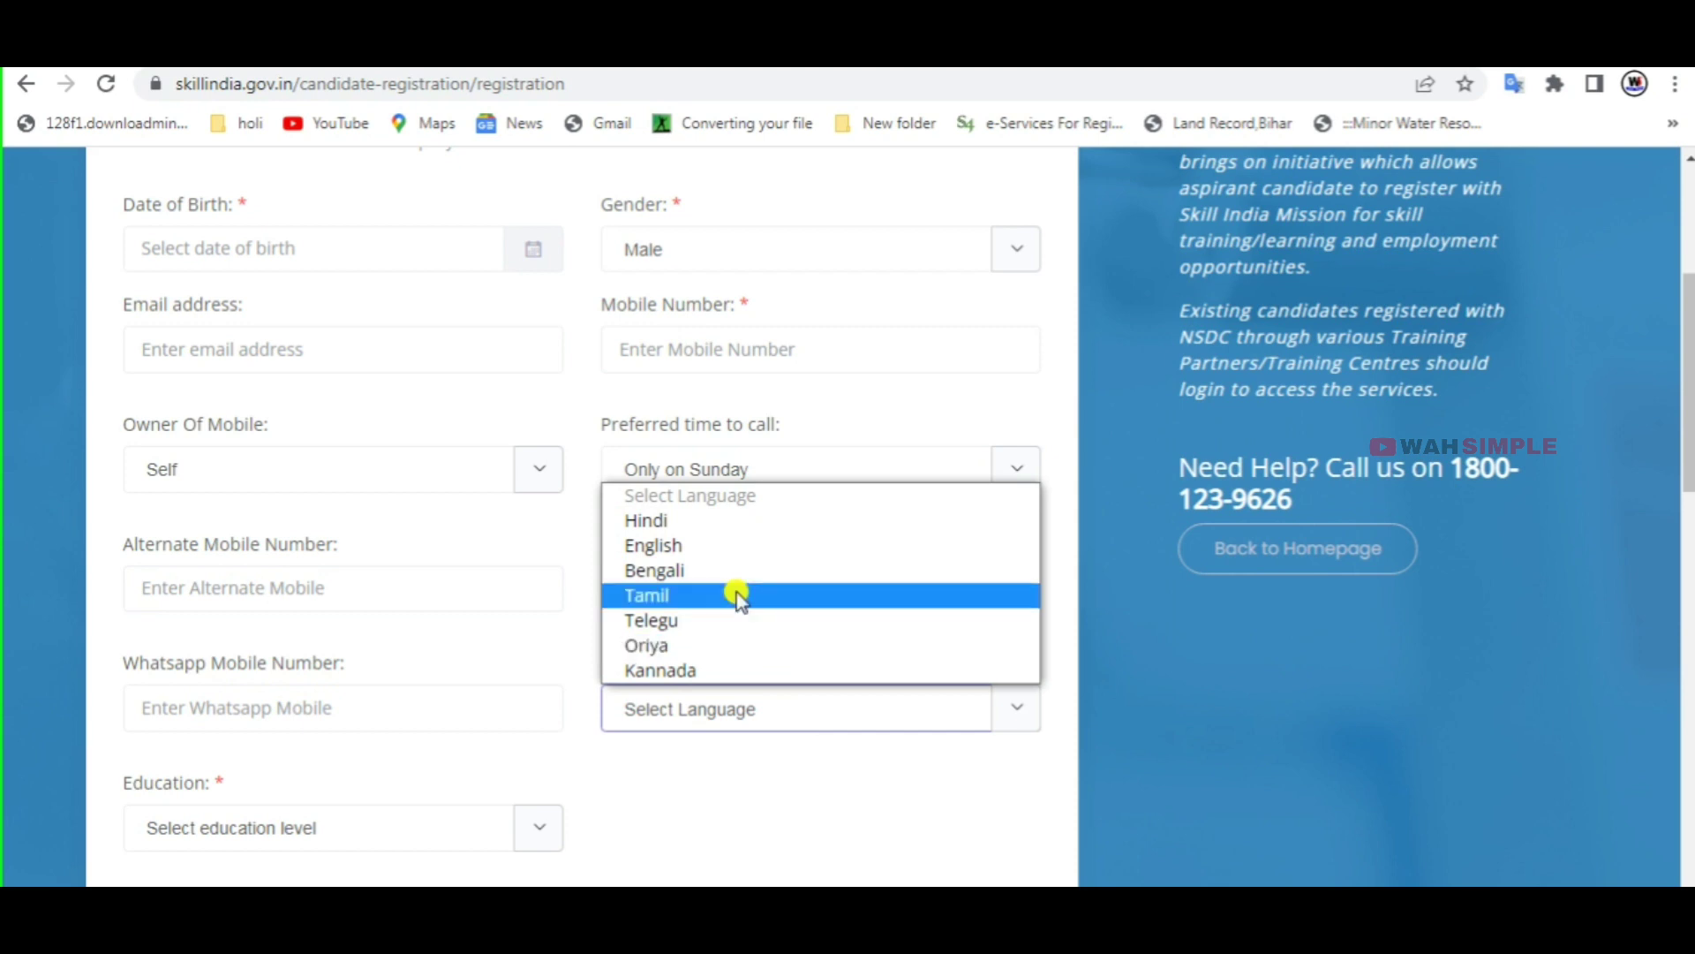
pyautogui.click(718, 521)
# - Review the available education levels without choosing one, and look over the location details fields
pyautogui.scroll(-3, 738, 712)
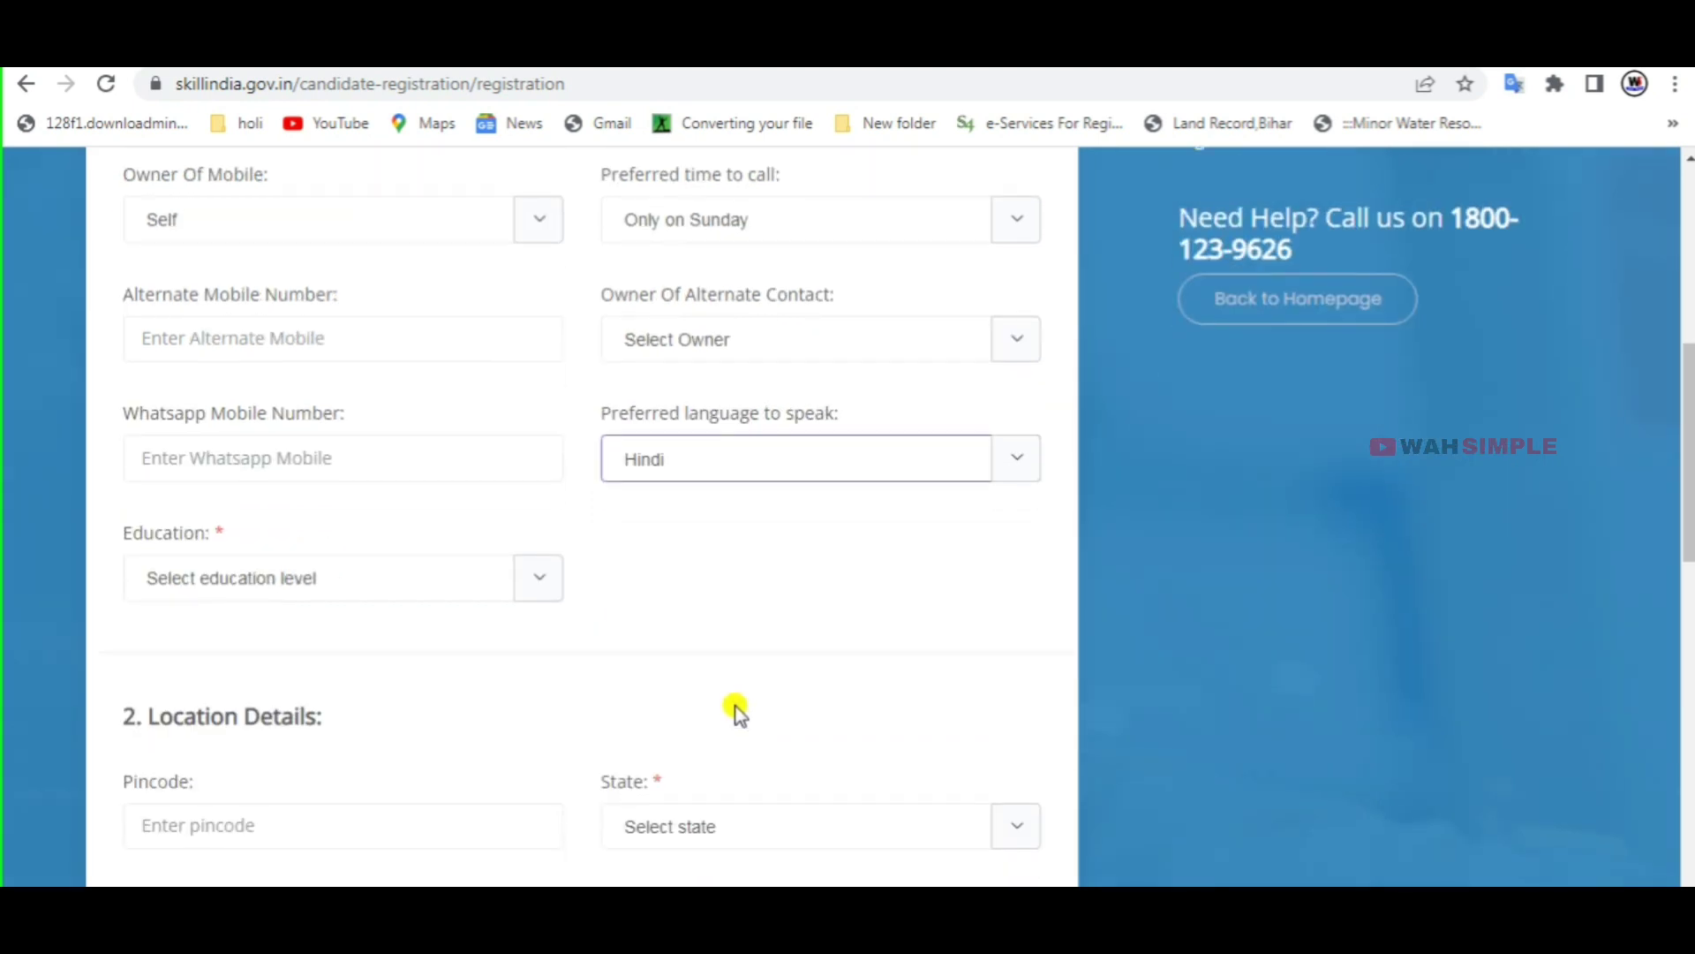
pyautogui.click(535, 583)
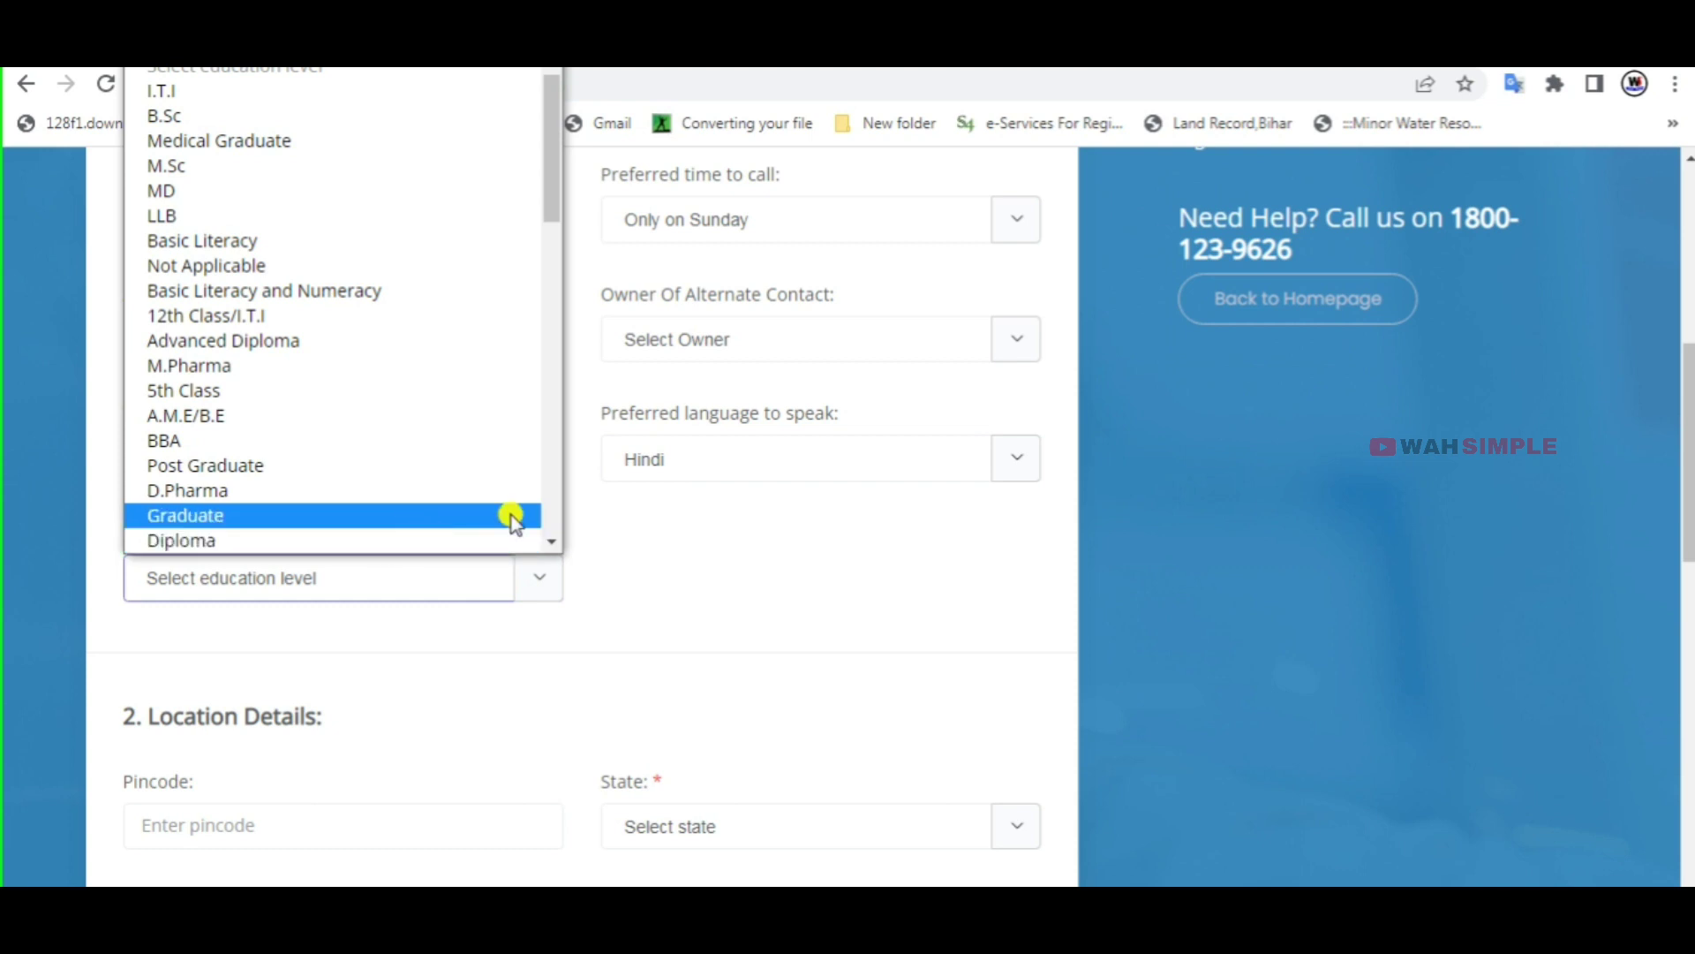
pyautogui.click(647, 537)
pyautogui.scroll(-1, 661, 543)
pyautogui.scroll(-1, 660, 542)
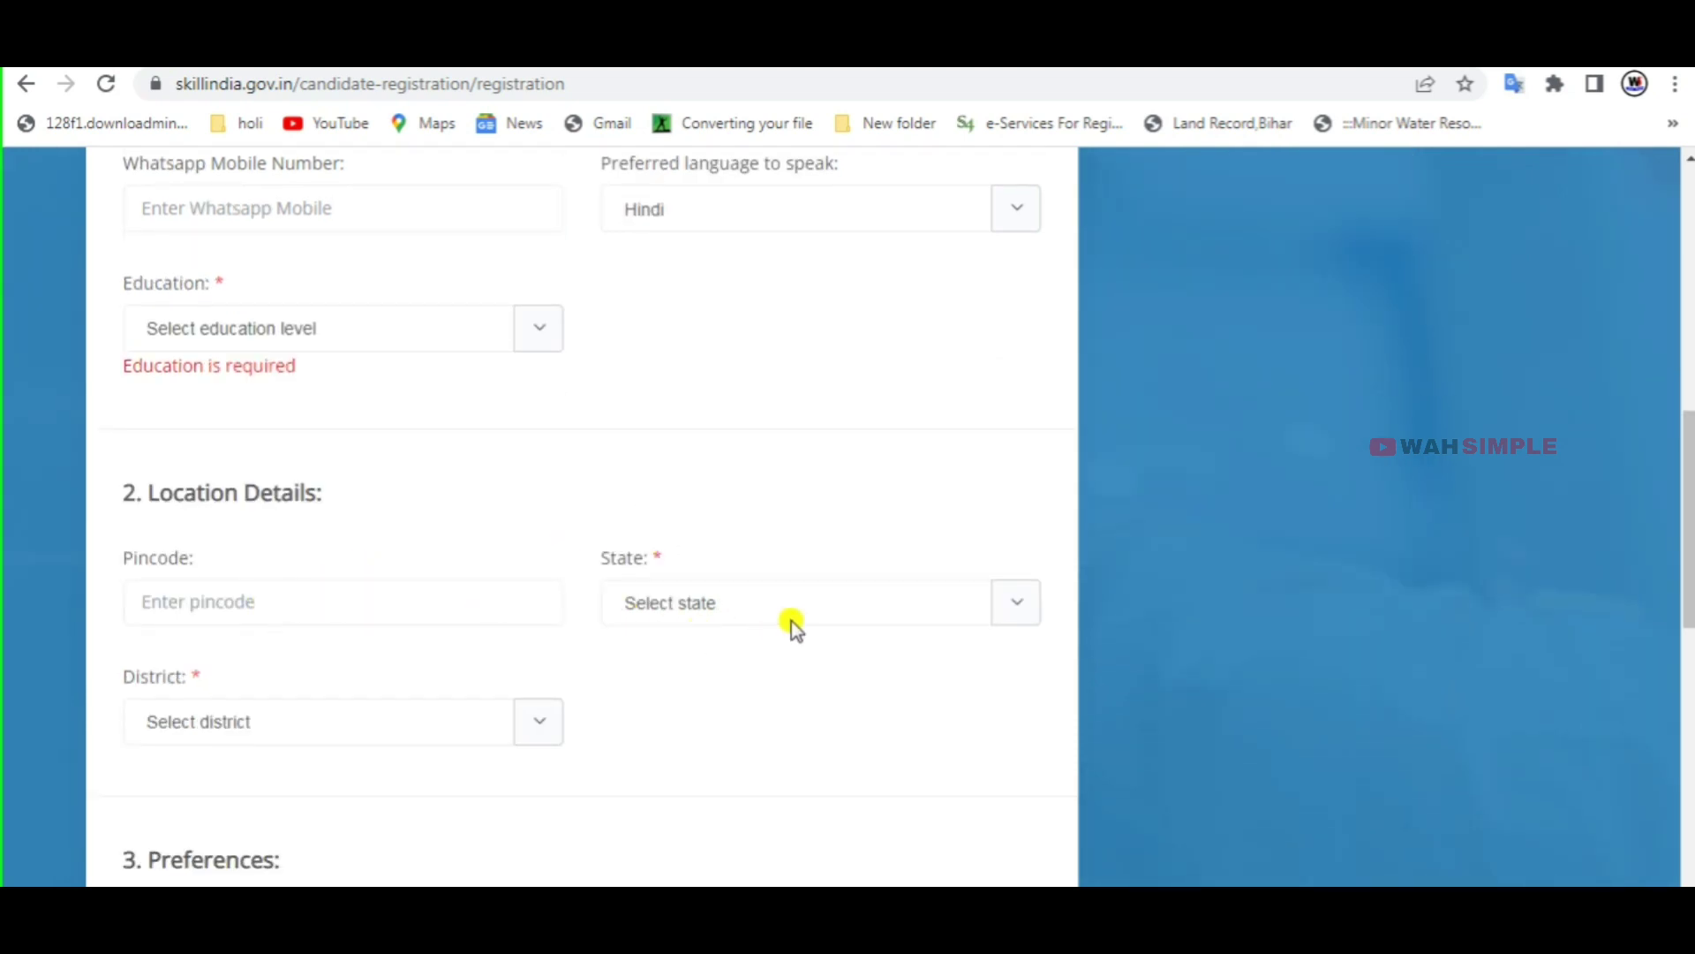
pyautogui.scroll(-1, 794, 622)
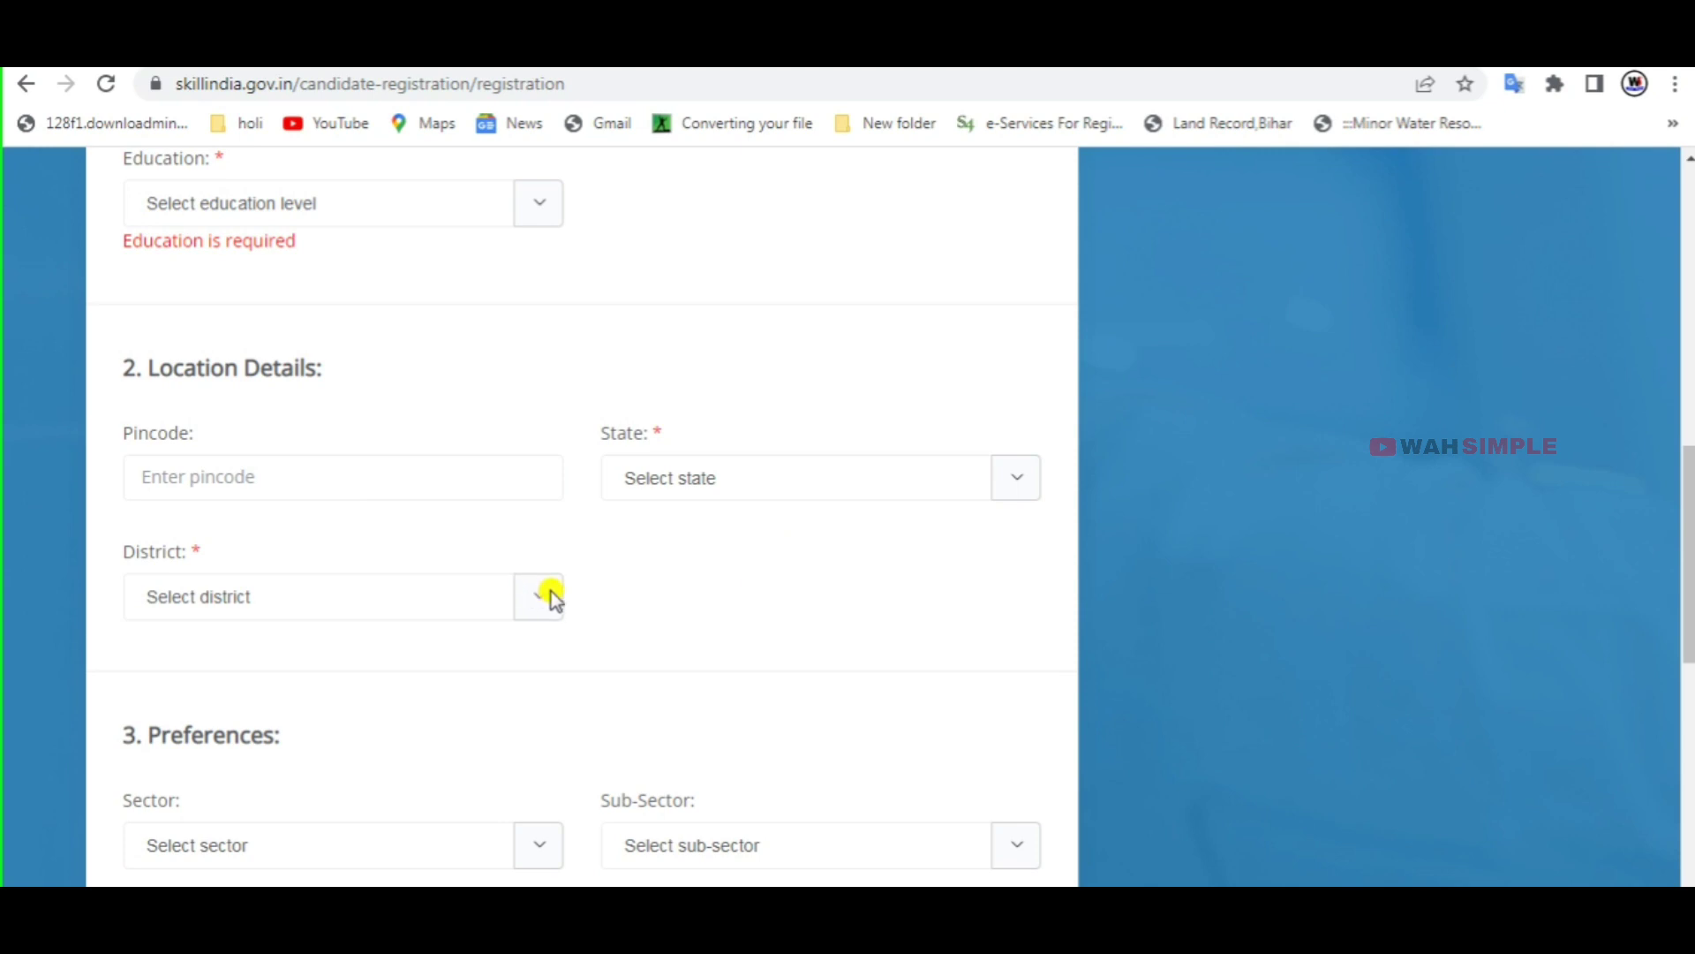
# - Set the preferred sector to Tourism & Hospitality and the sub-sector to Tours and Travels
pyautogui.scroll(-2, 552, 594)
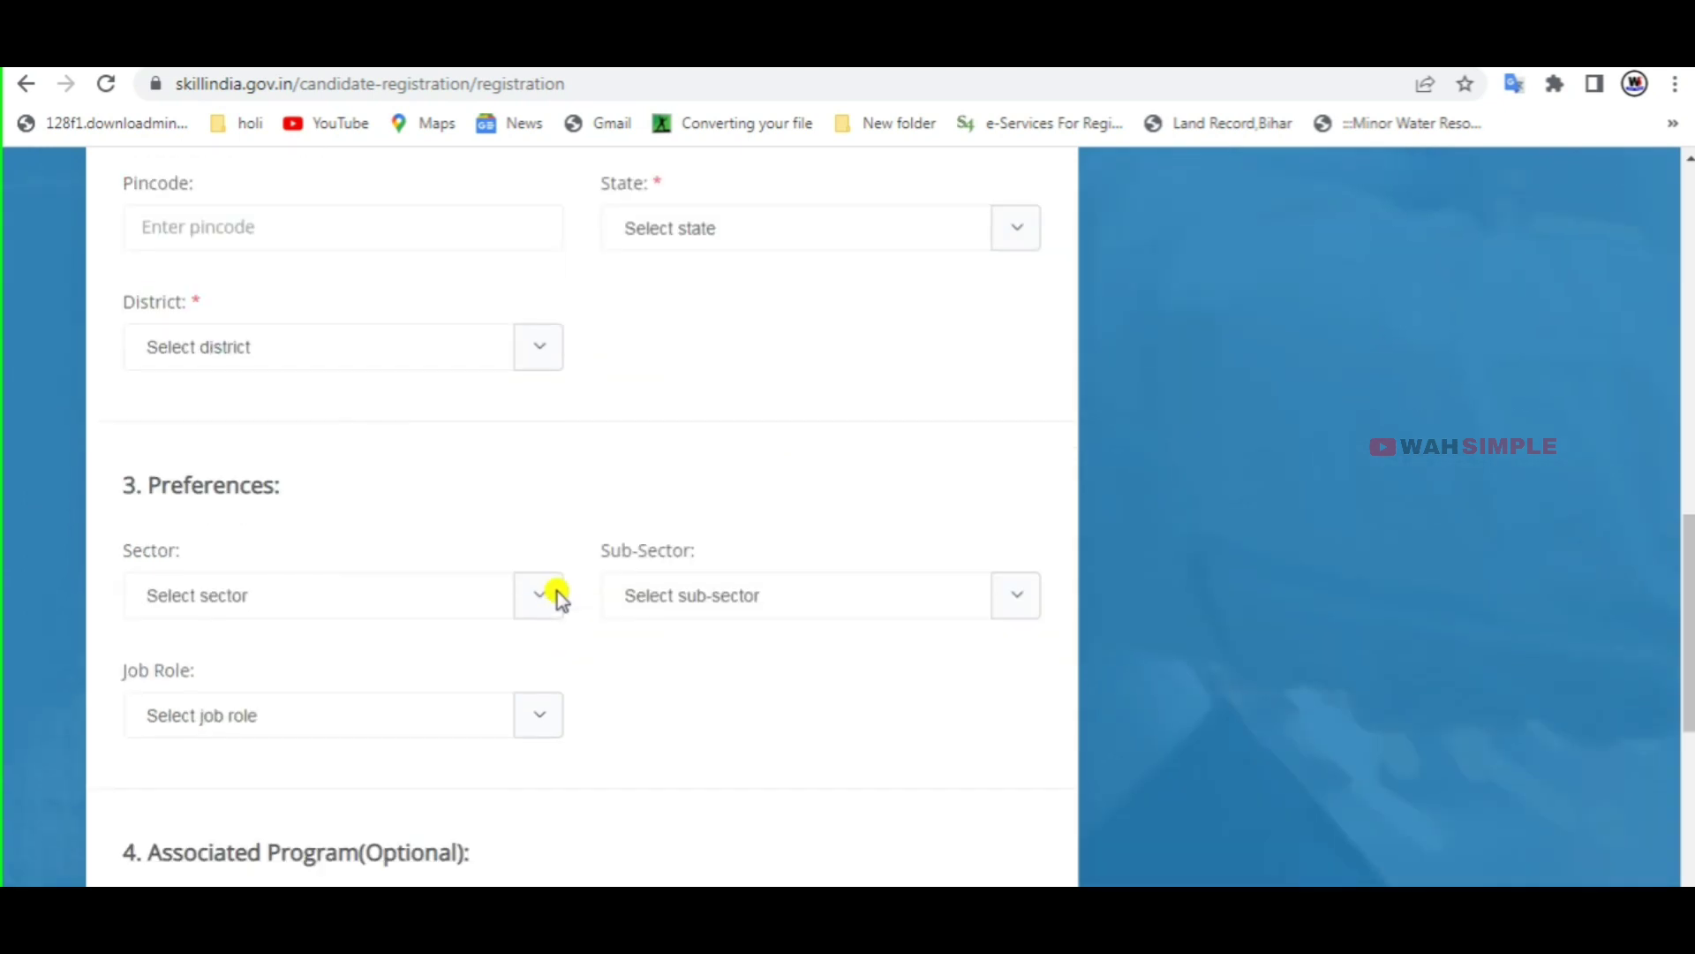
pyautogui.click(489, 598)
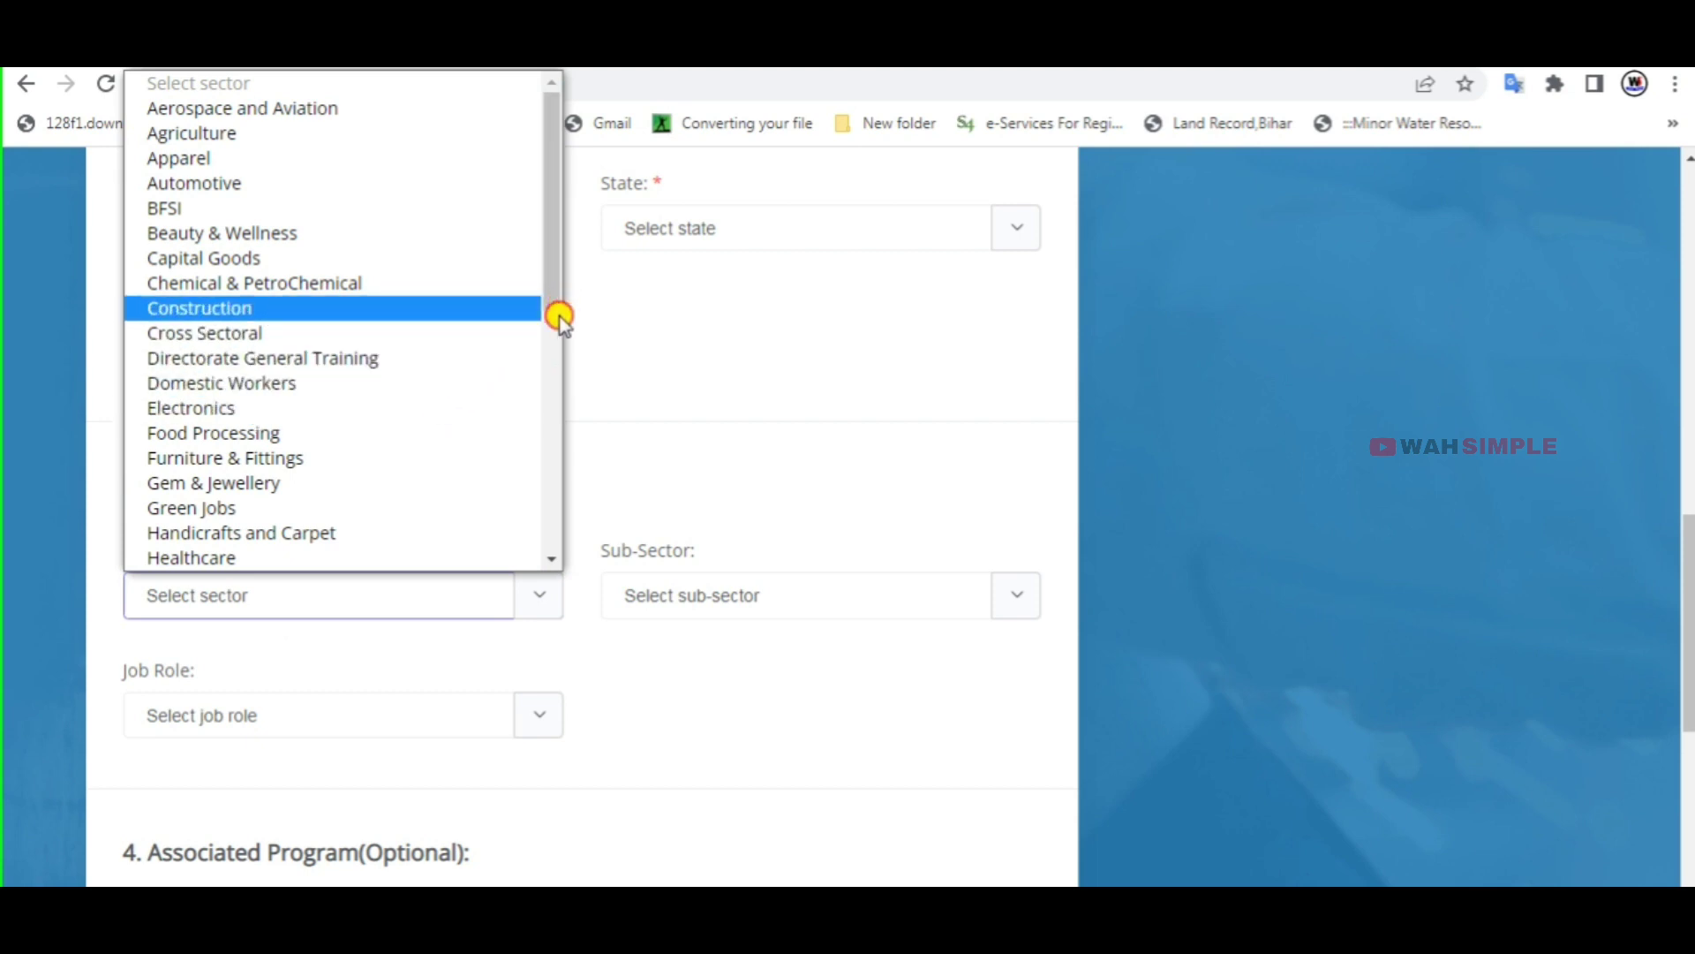
pyautogui.moveTo(551, 307); pyautogui.dragTo(568, 552)
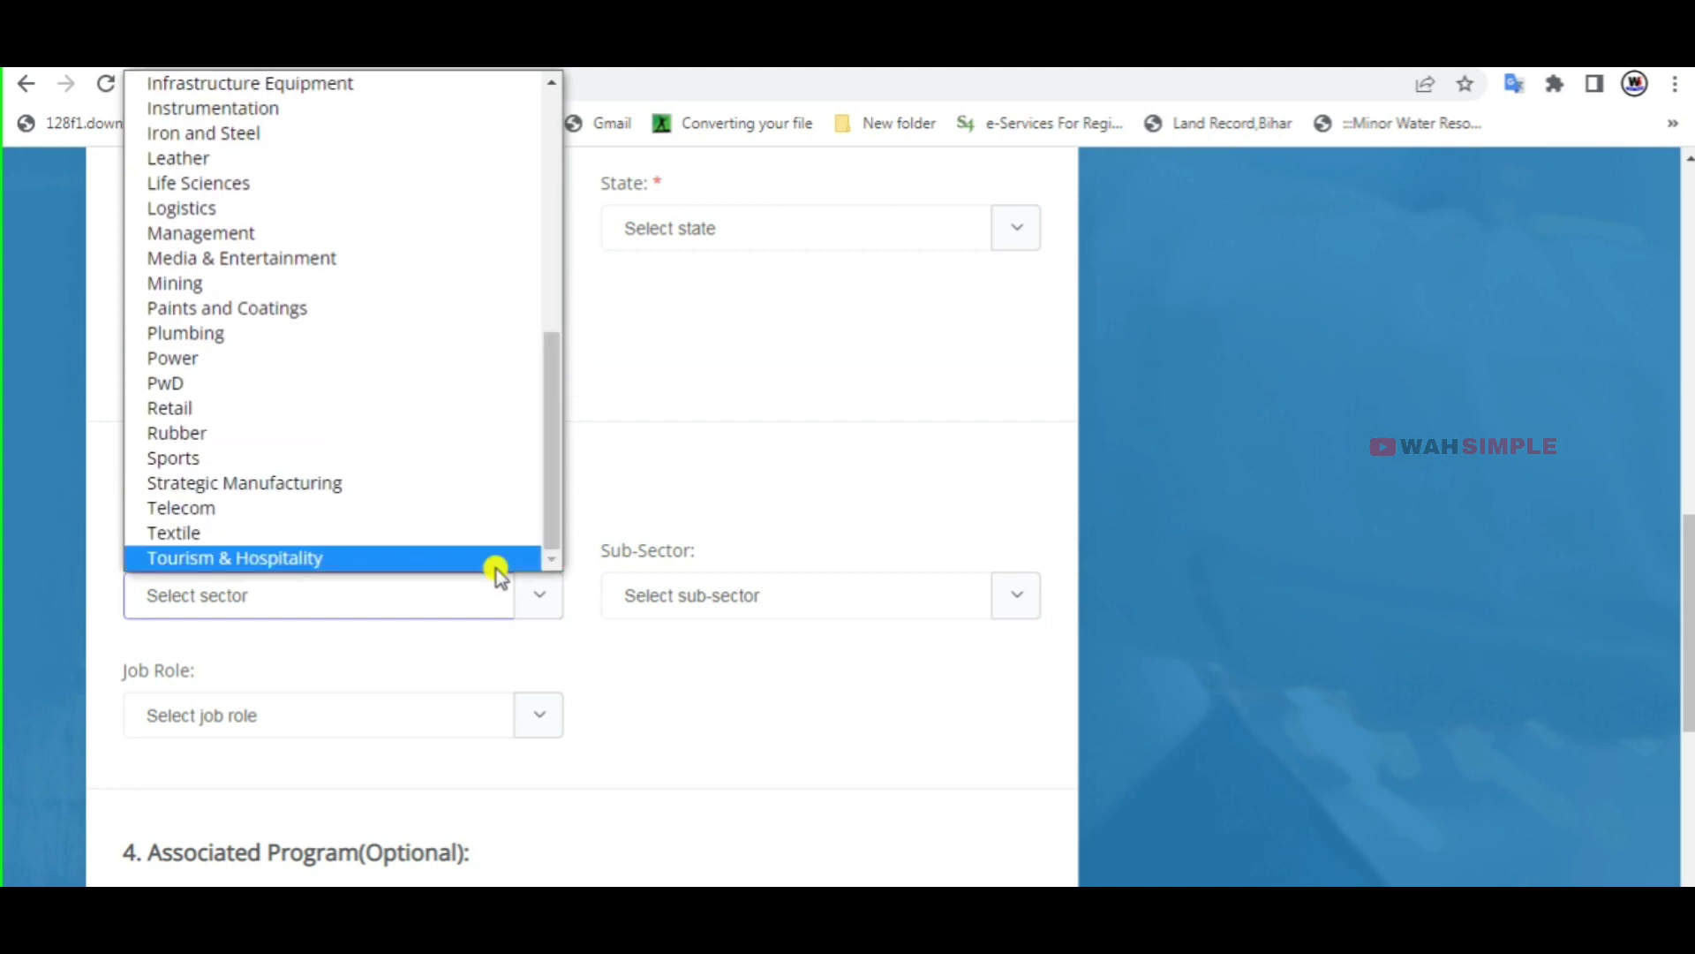
pyautogui.click(309, 570)
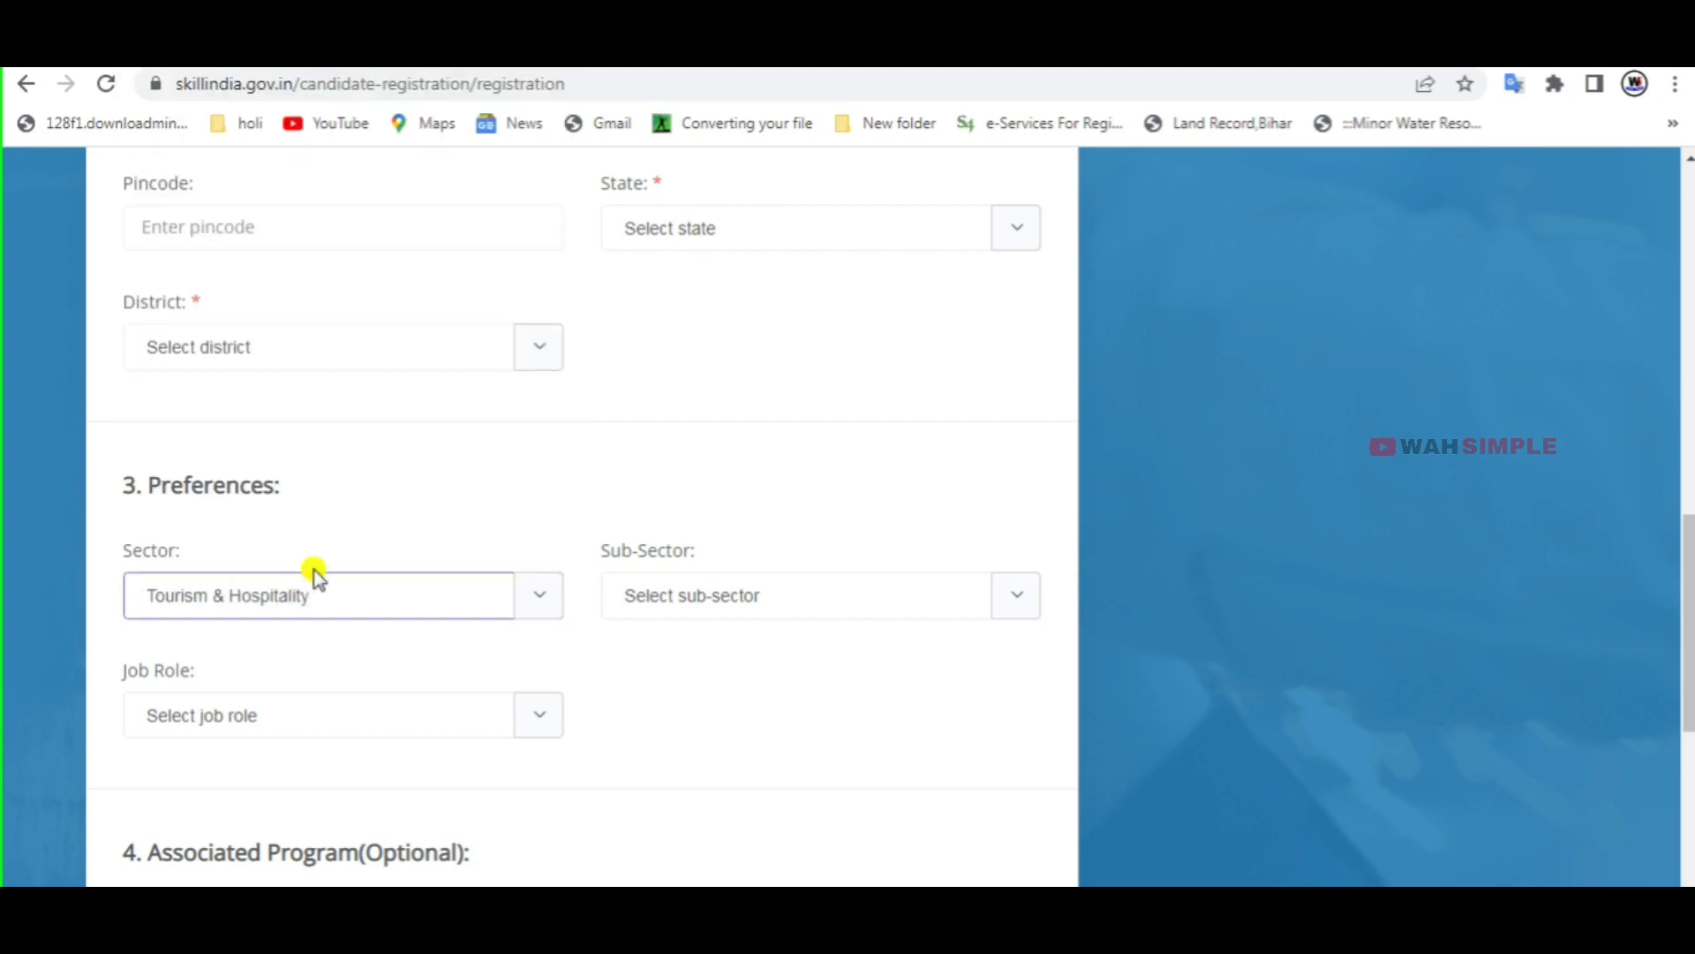
pyautogui.click(996, 600)
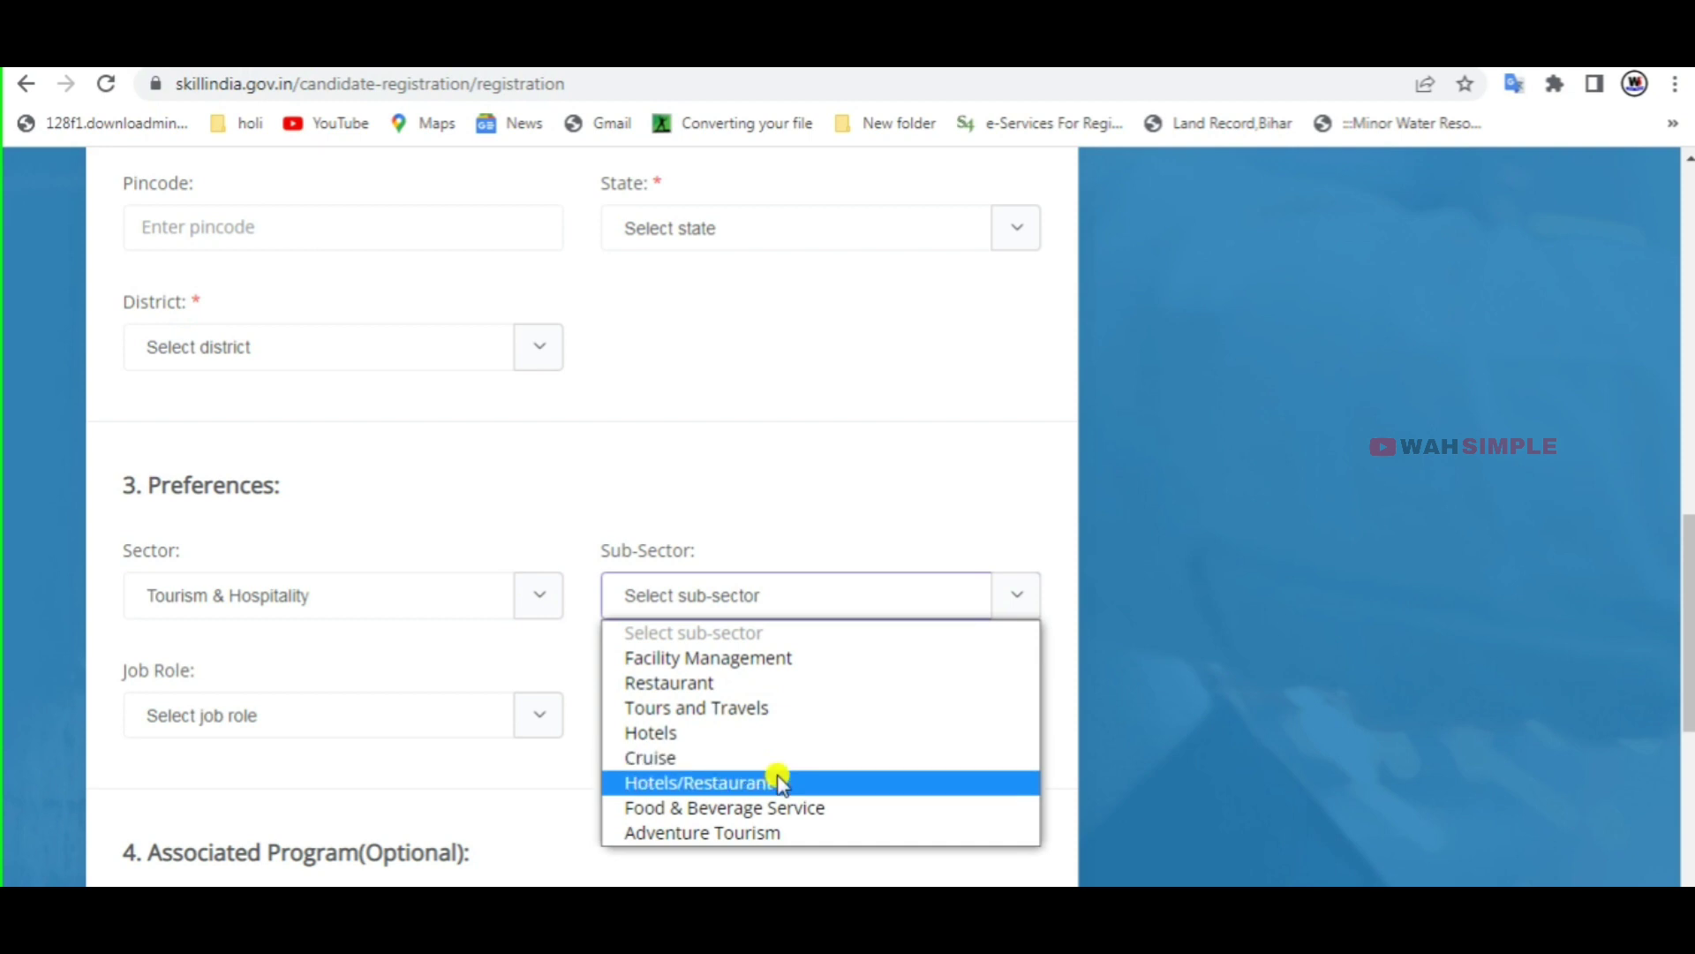
pyautogui.click(758, 709)
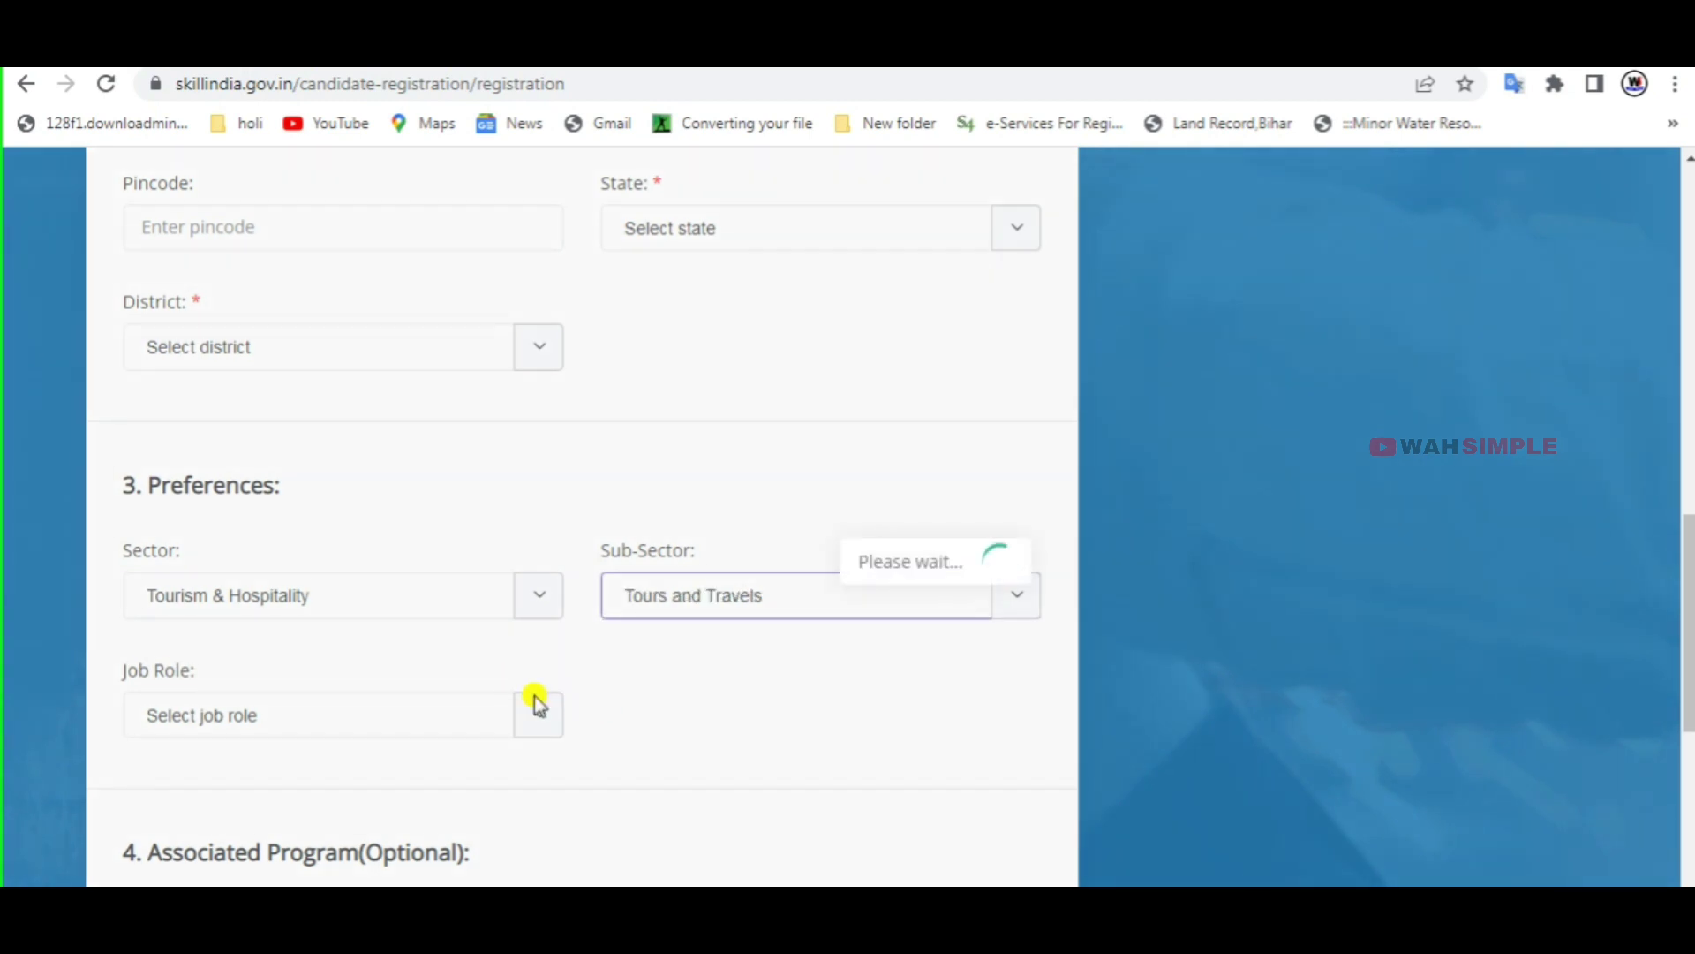
# - Set the preferred job role to Transport Duty Officer
pyautogui.scroll(-1, 537, 698)
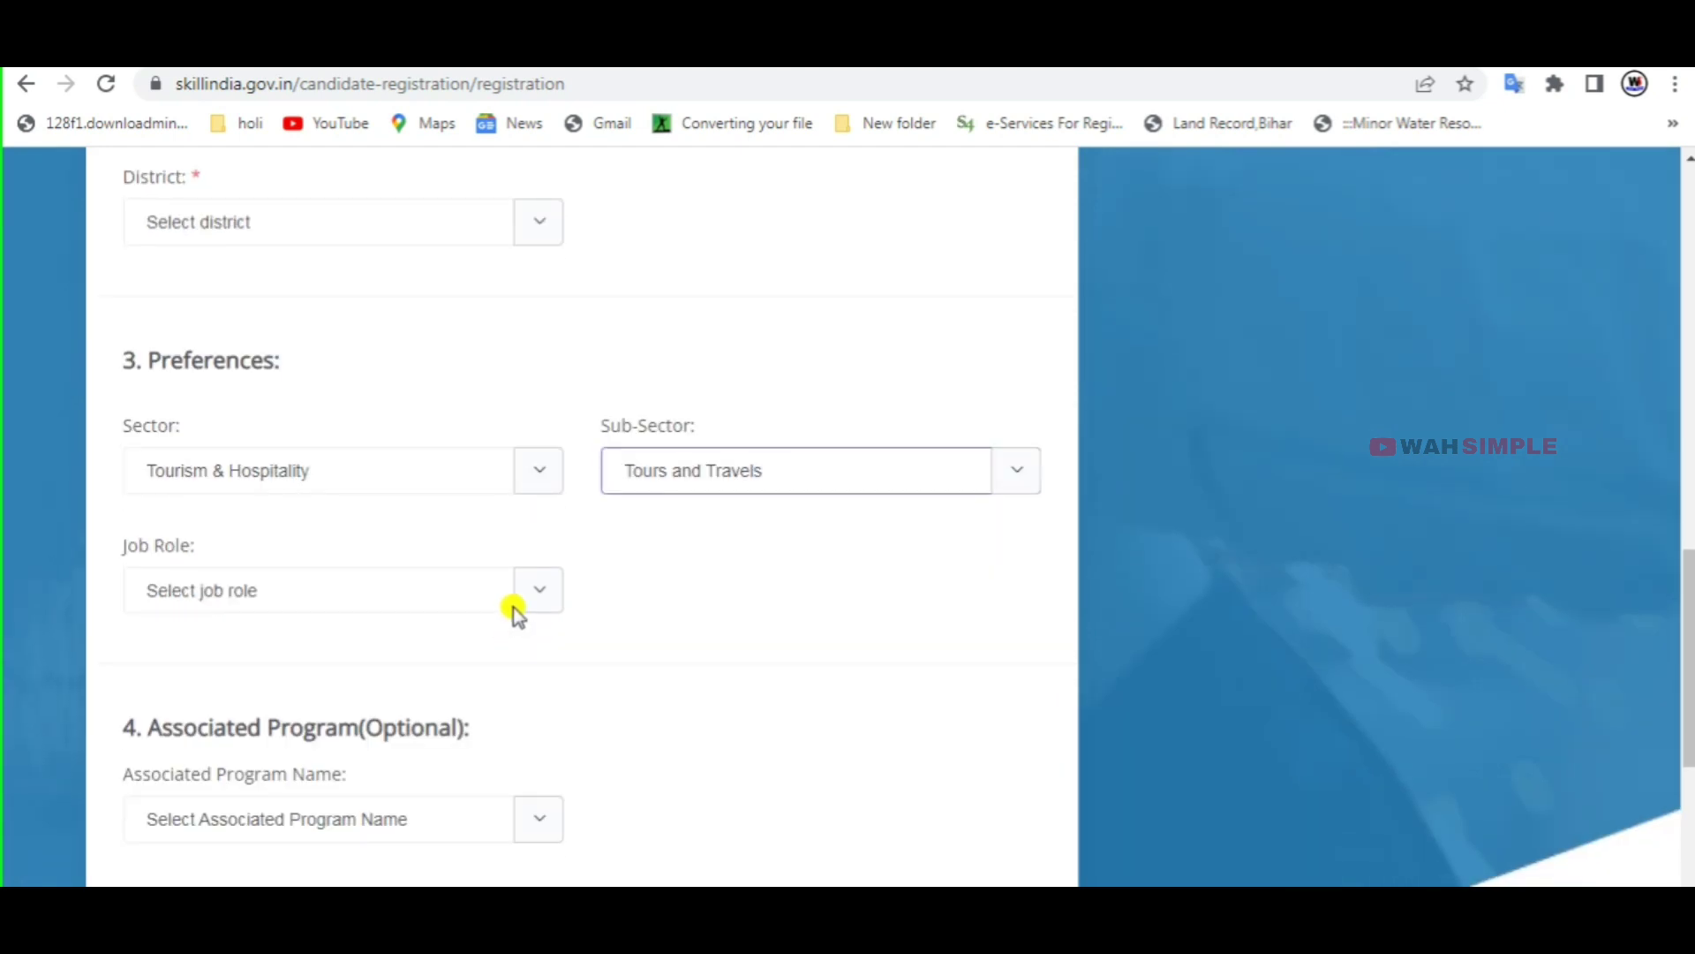
pyautogui.click(516, 613)
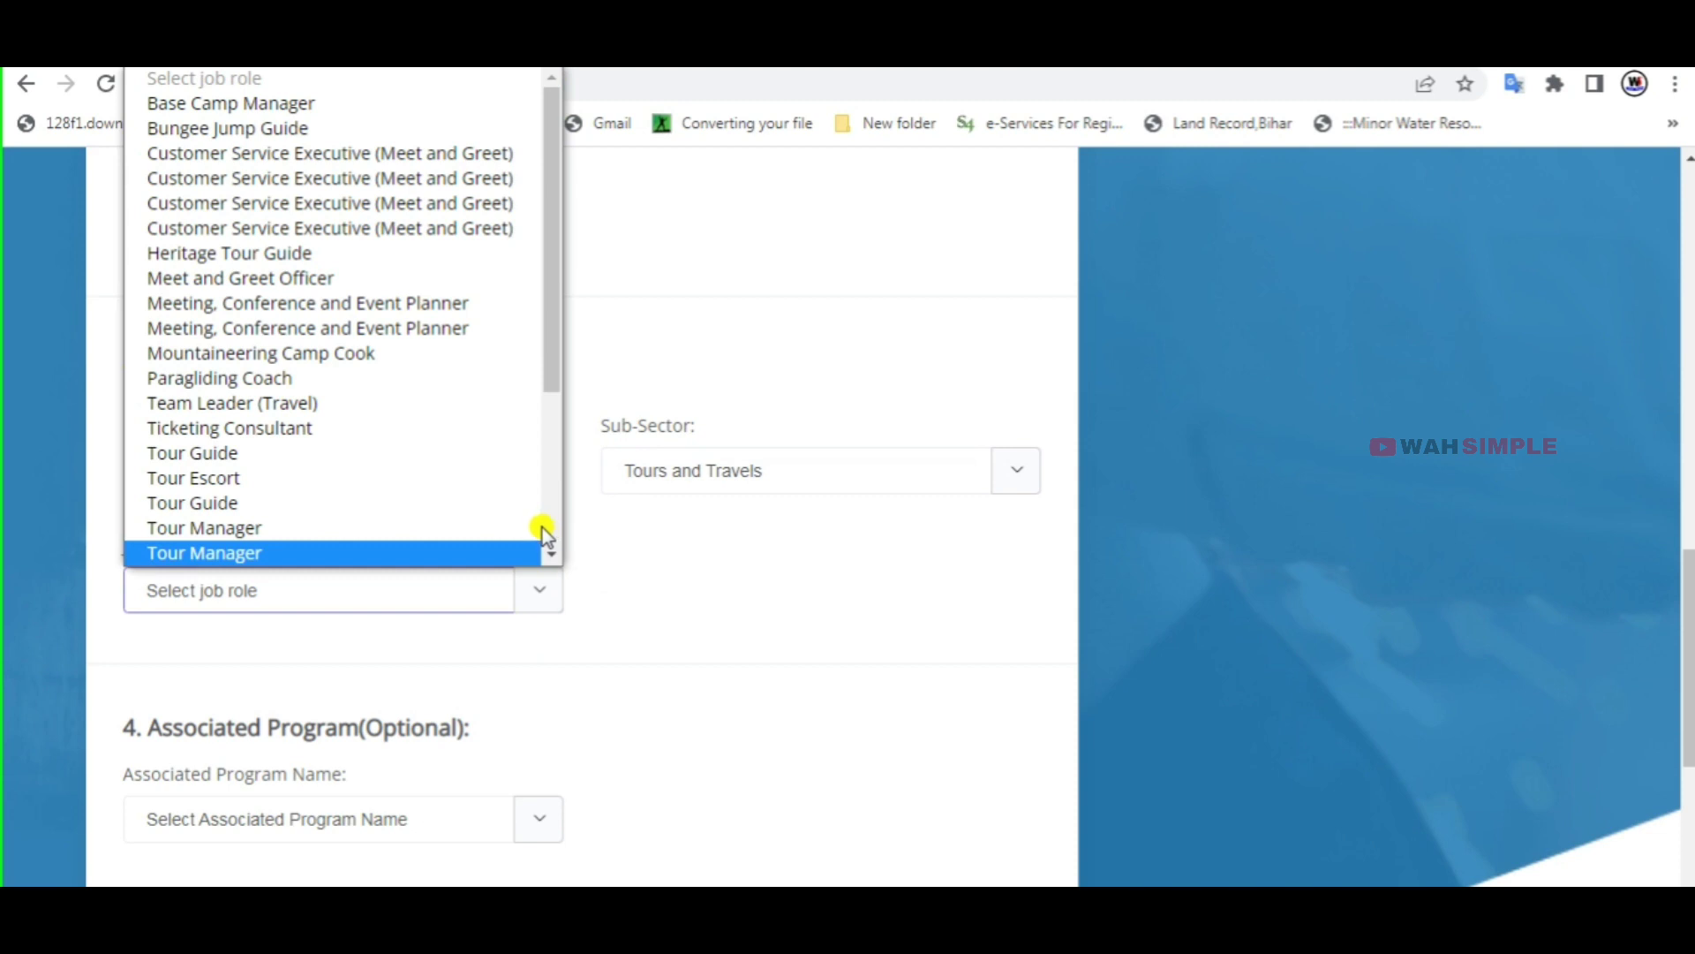
pyautogui.moveTo(548, 330); pyautogui.dragTo(541, 497)
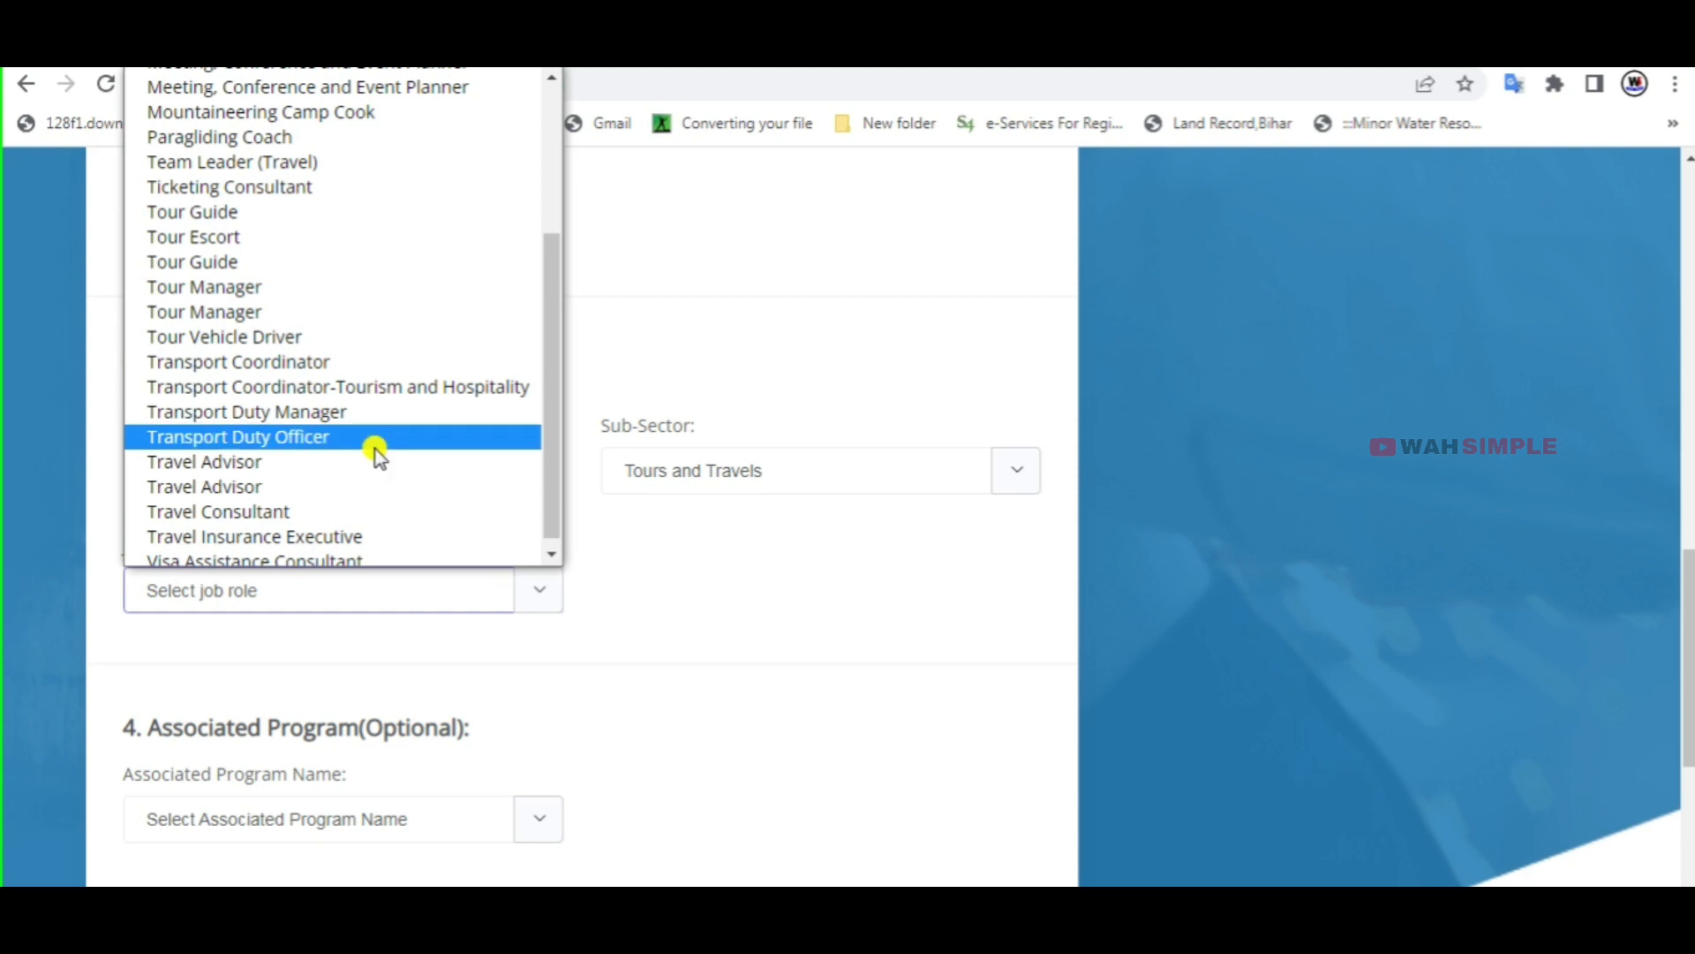
pyautogui.click(377, 441)
# - Review the available associated program names without choosing one
pyautogui.scroll(-3, 780, 590)
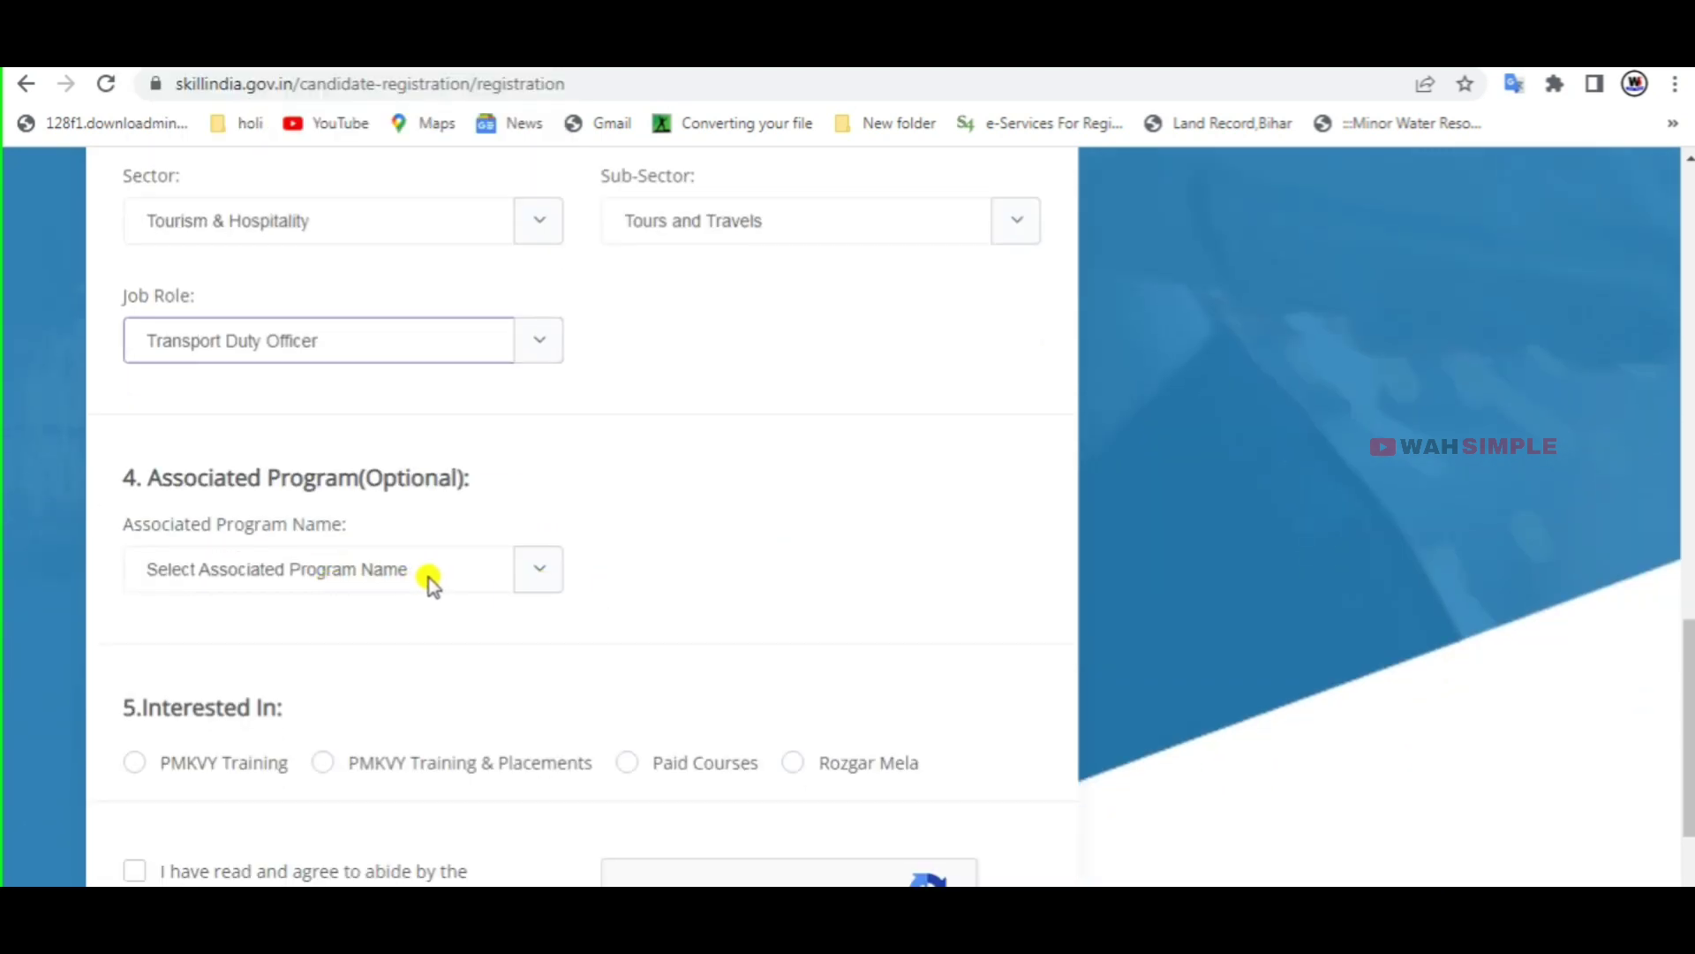
pyautogui.click(544, 569)
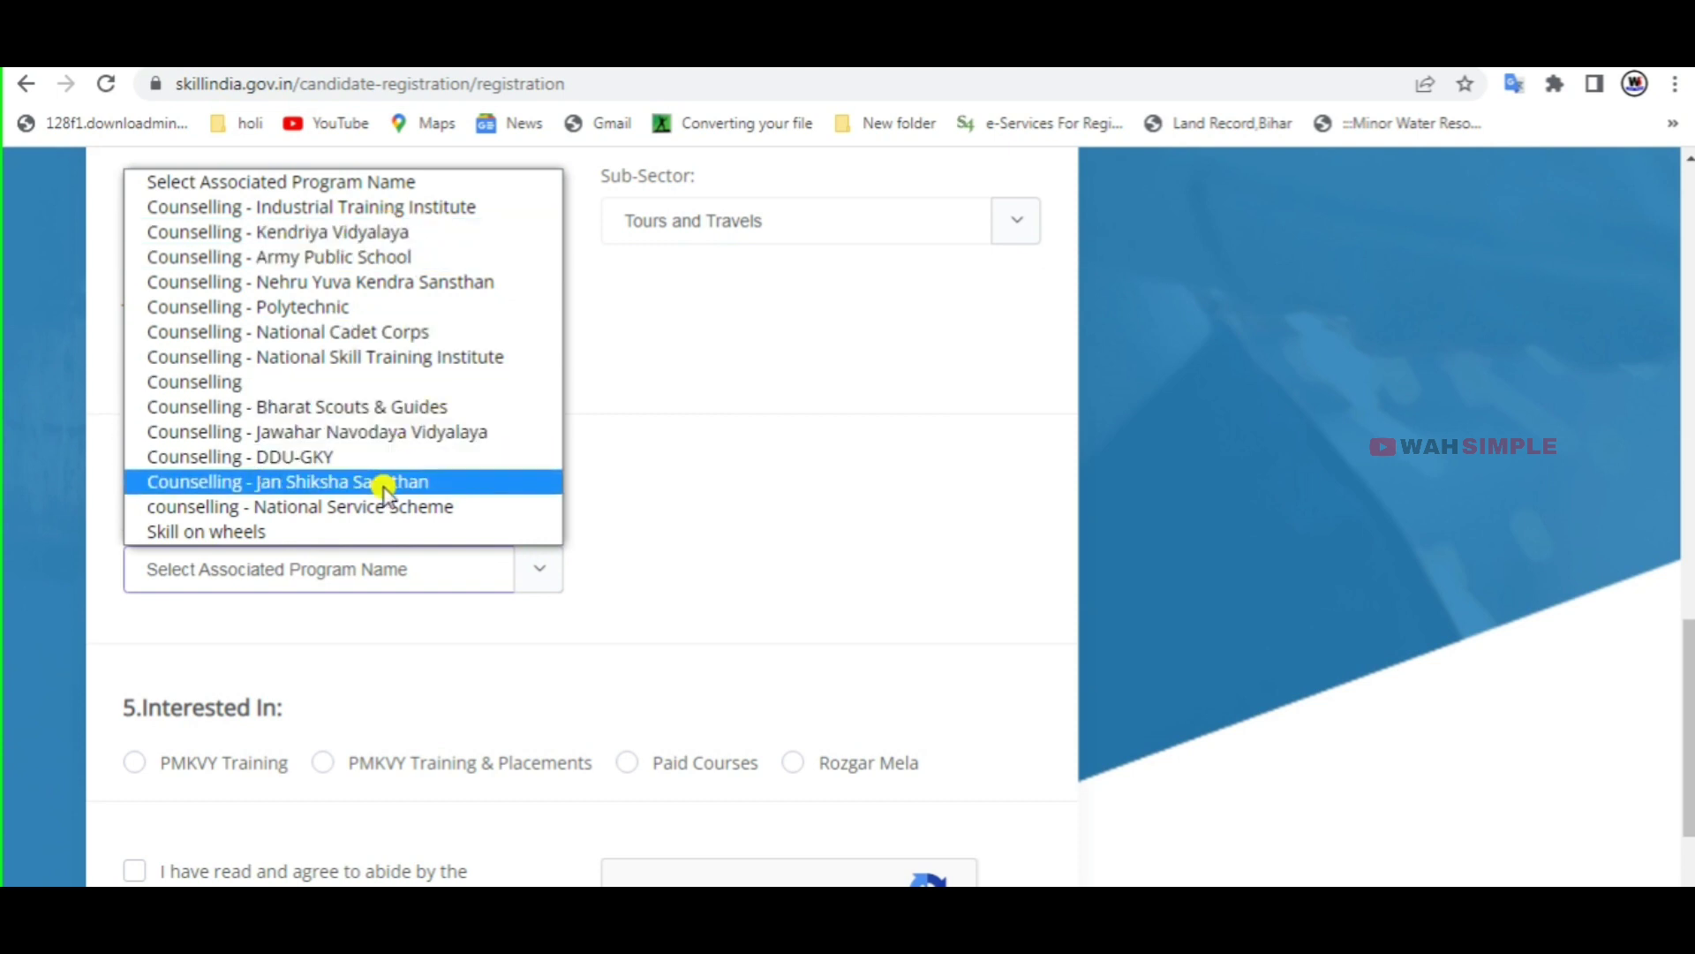
pyautogui.click(664, 427)
# - Look over the Interested In options and the terms agreement, try to submit the registration form, and return to the basic details
pyautogui.scroll(-2, 664, 427)
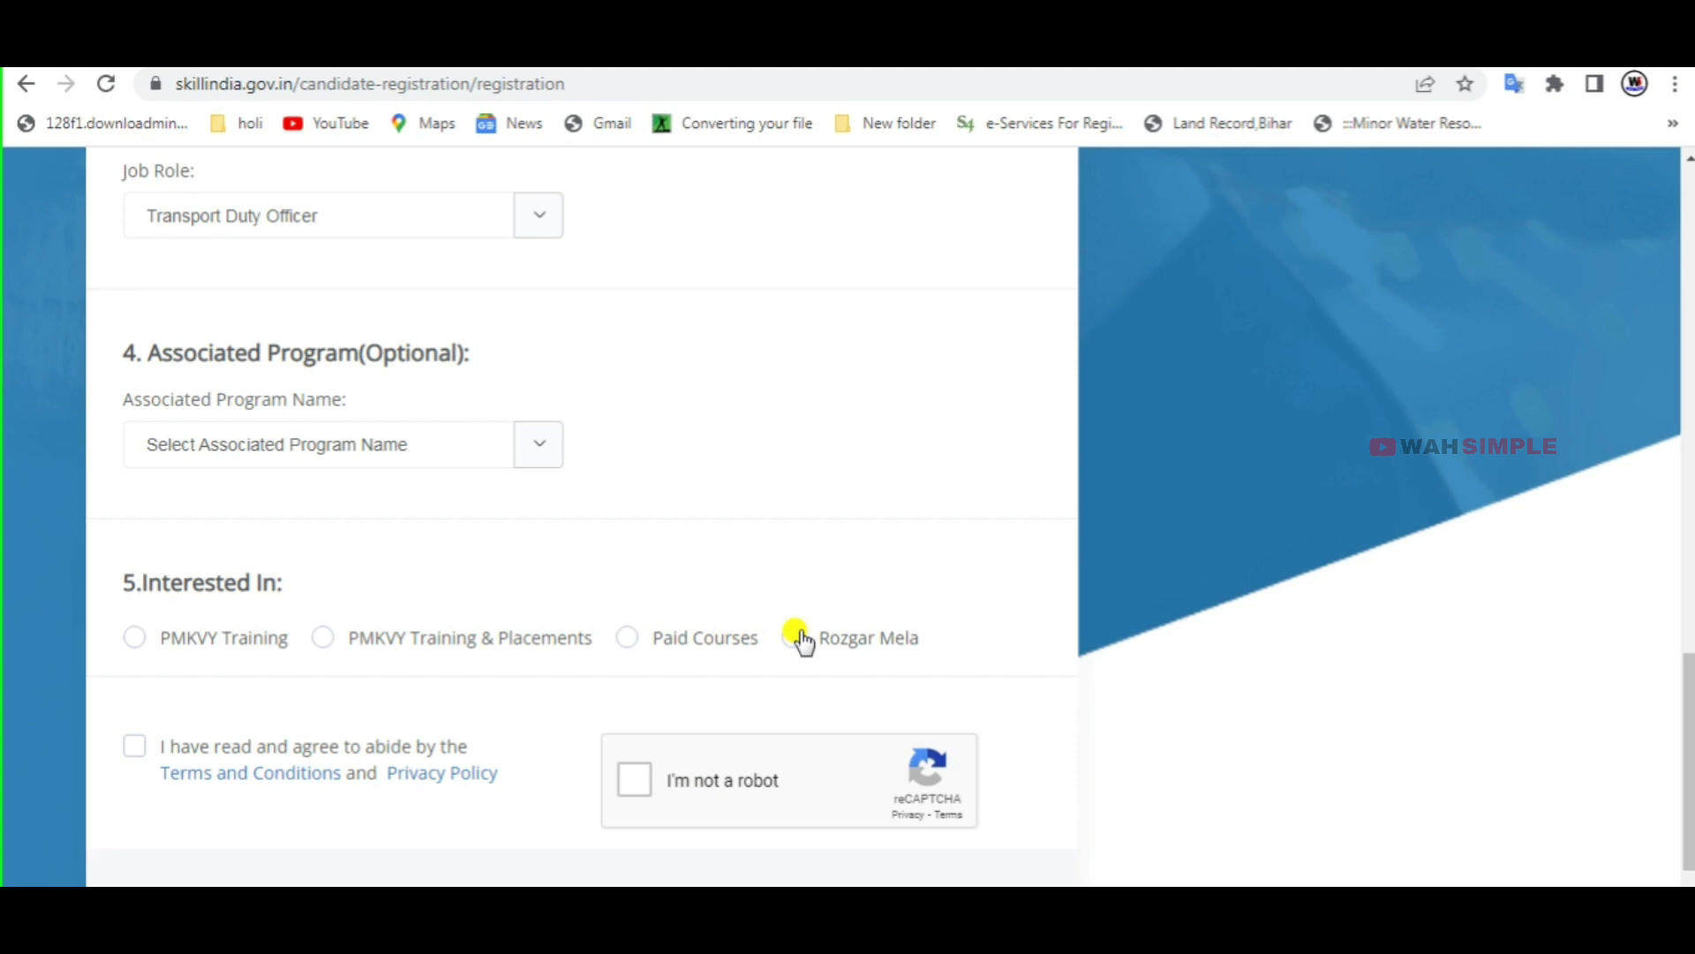
pyautogui.scroll(-1, 799, 638)
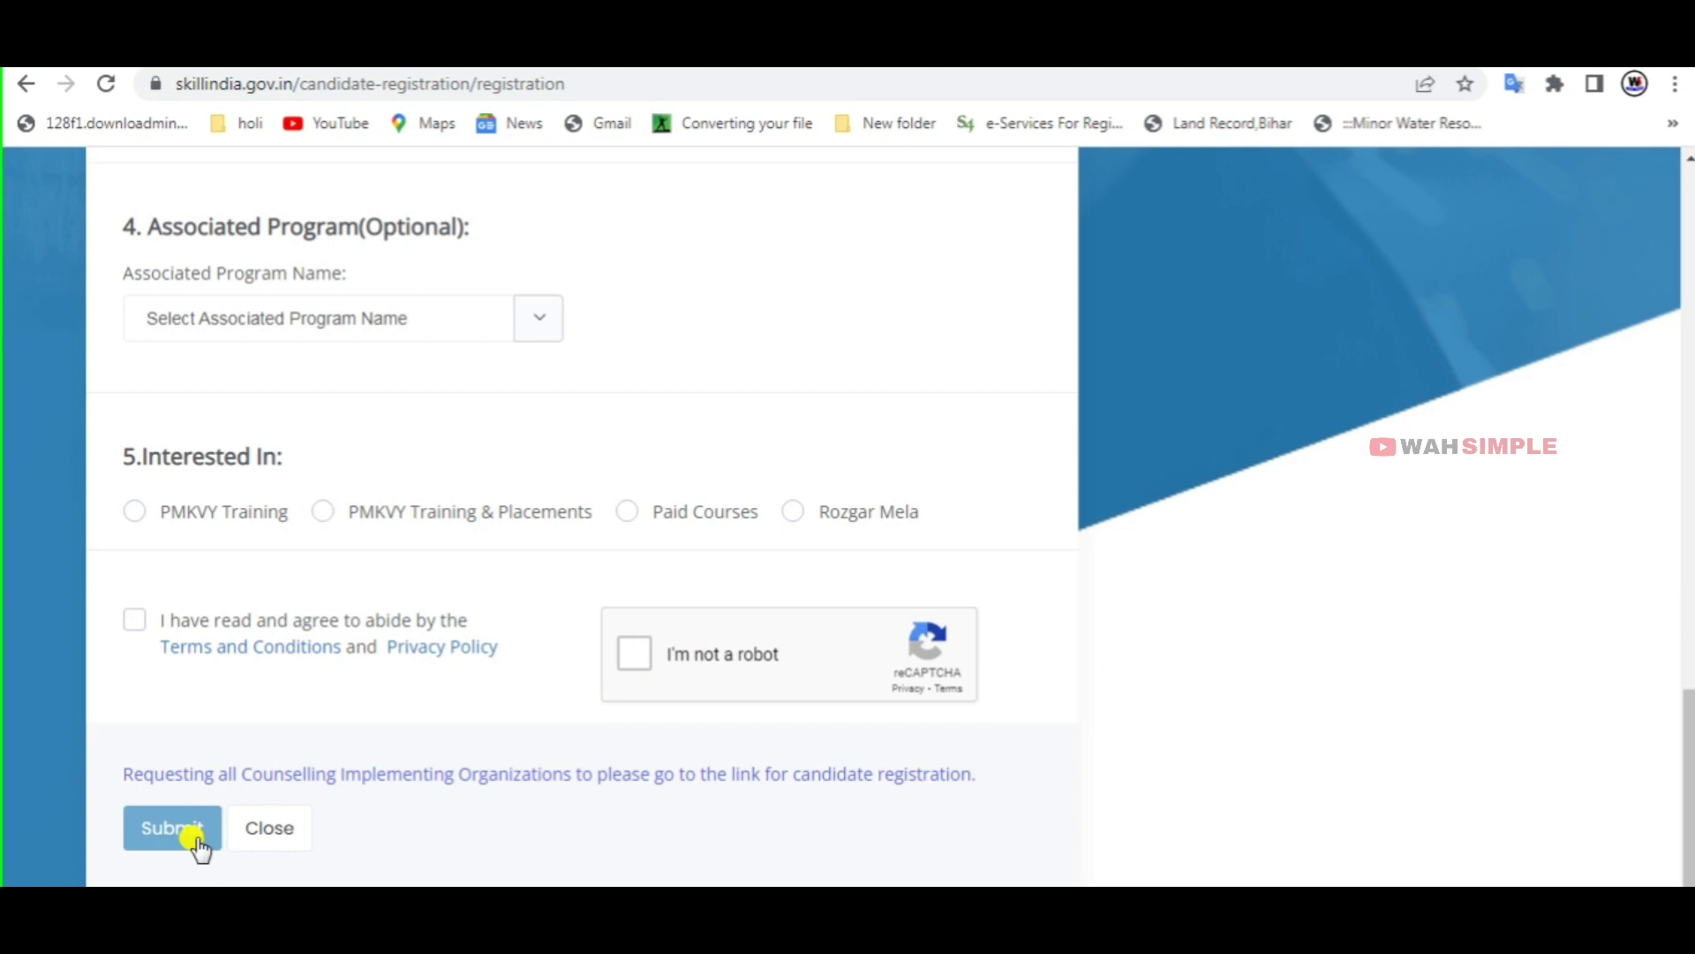
pyautogui.click(198, 841)
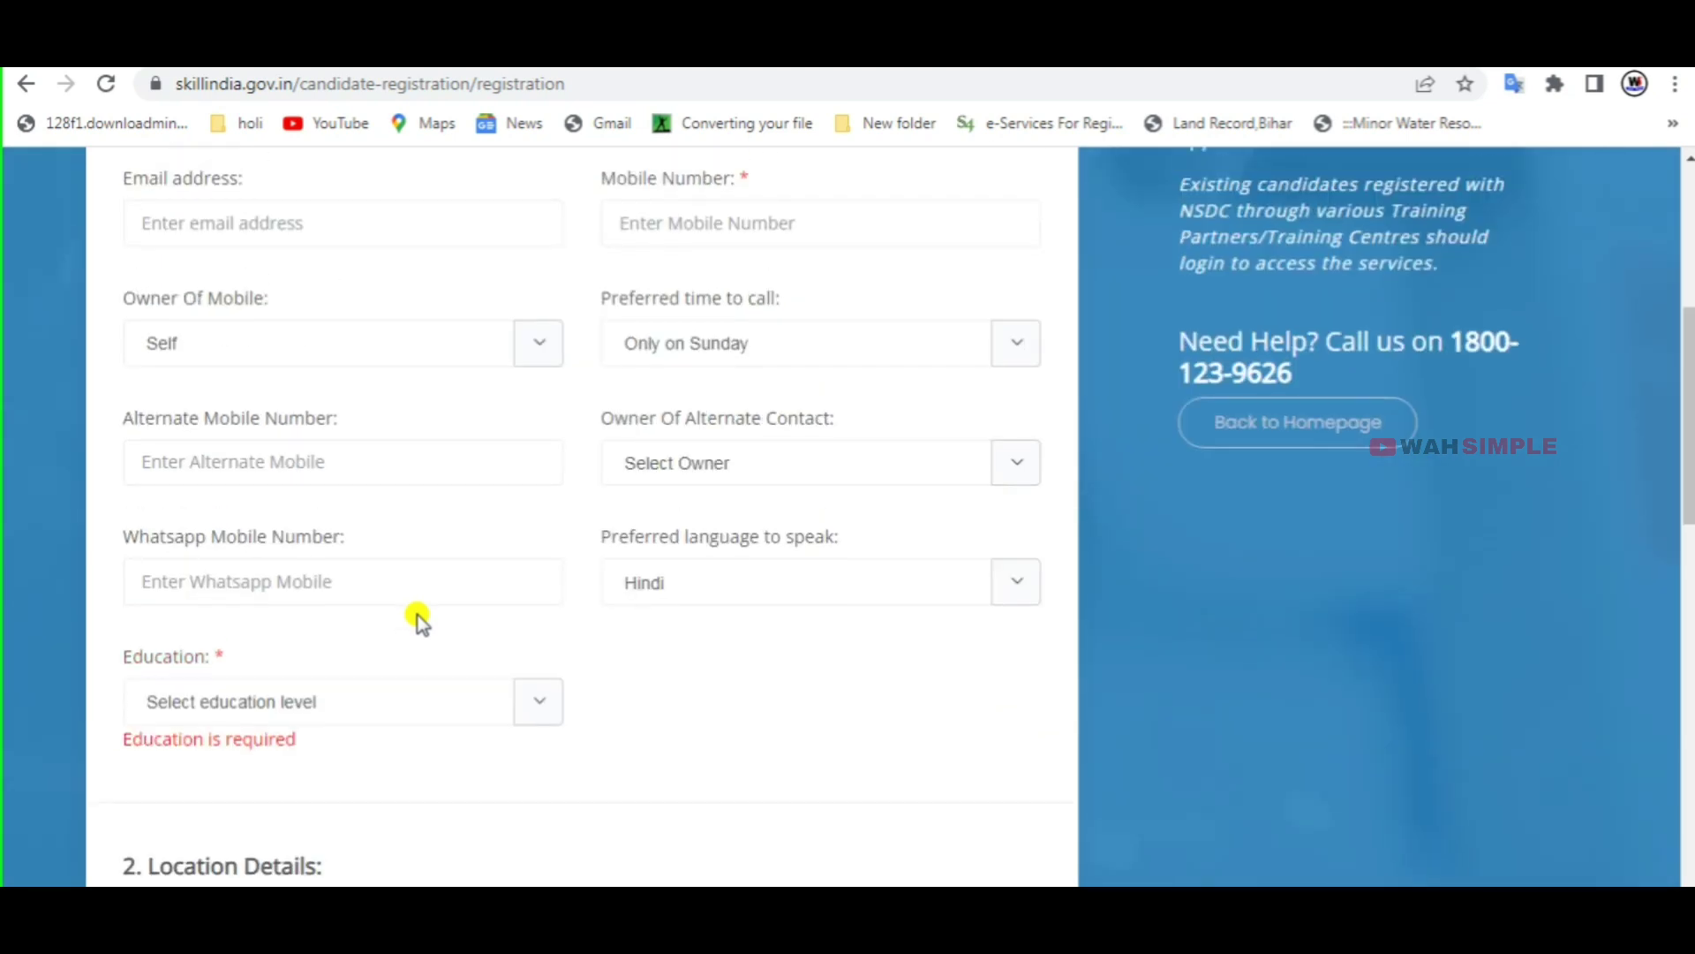
pyautogui.scroll(4, 417, 615)
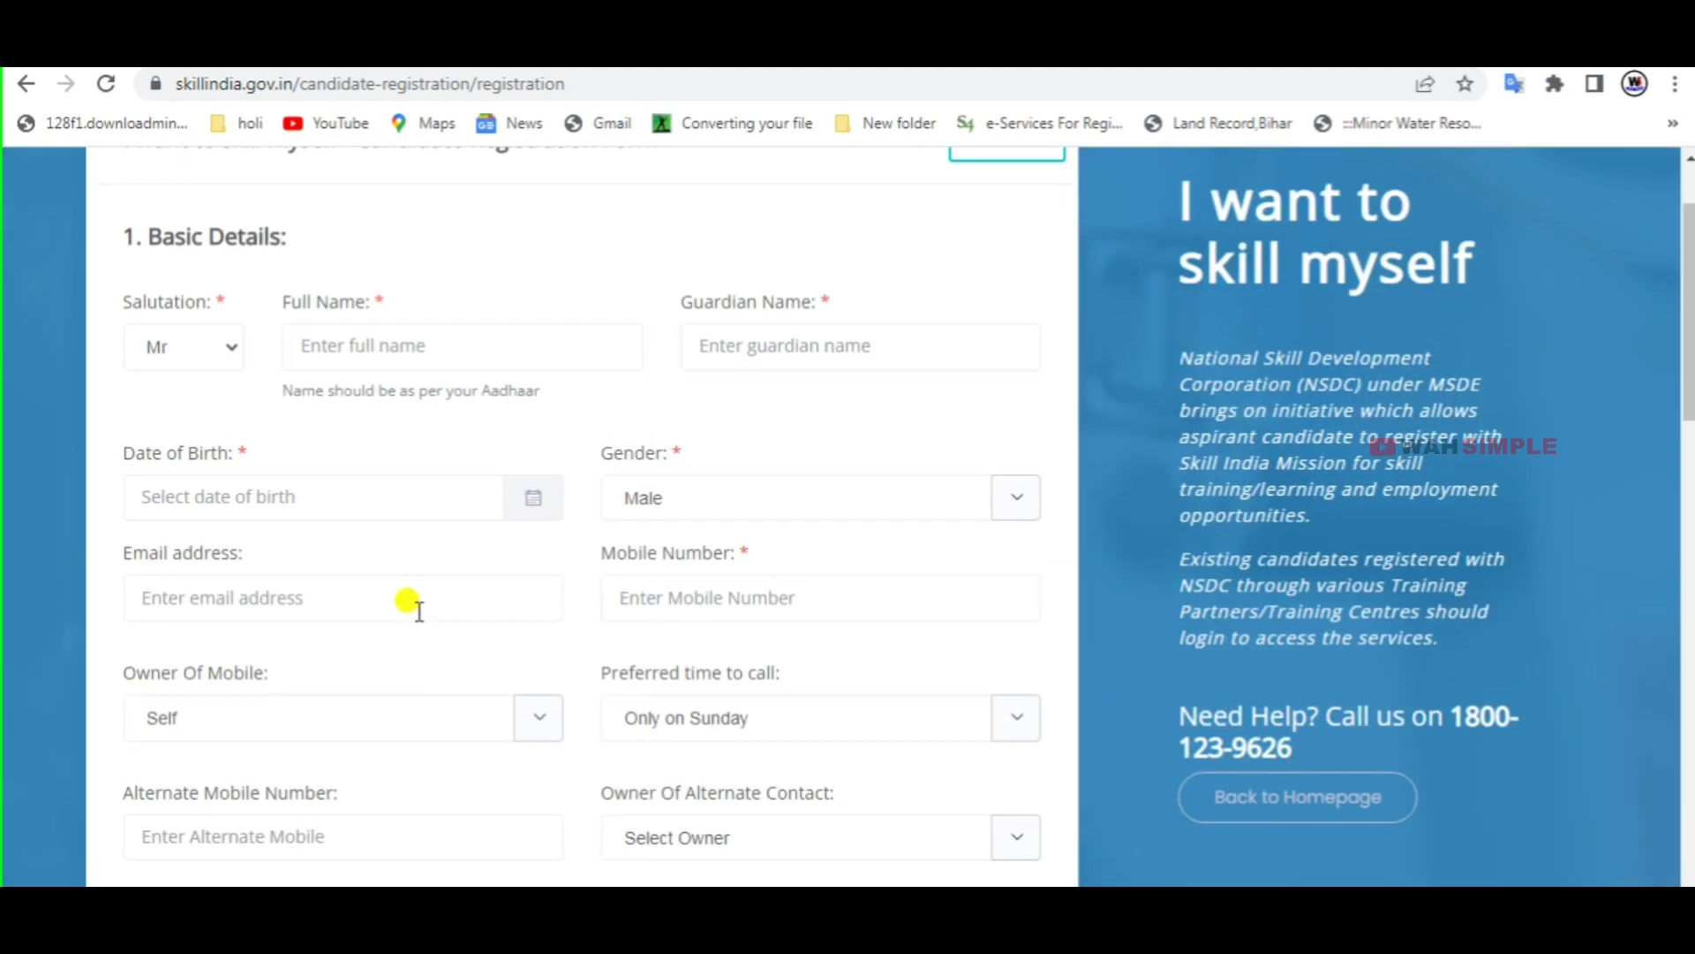